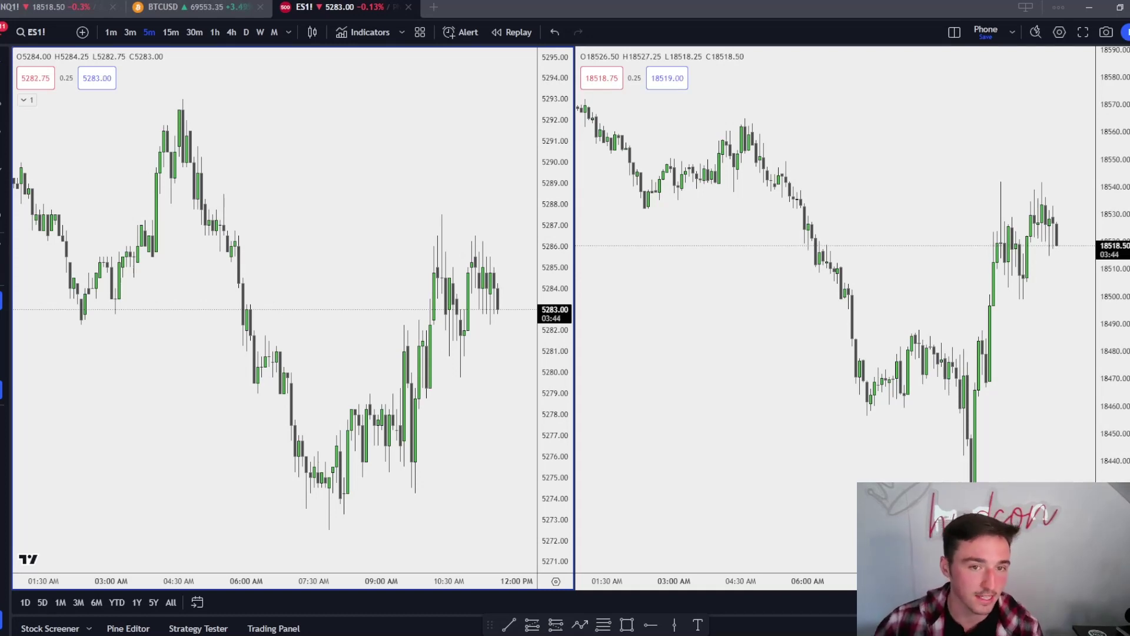
Draw a dashed SMT-styled trend line joining the two rising swing lows on the ES chart
click(887, 298)
scroll(888, 298, up, 4)
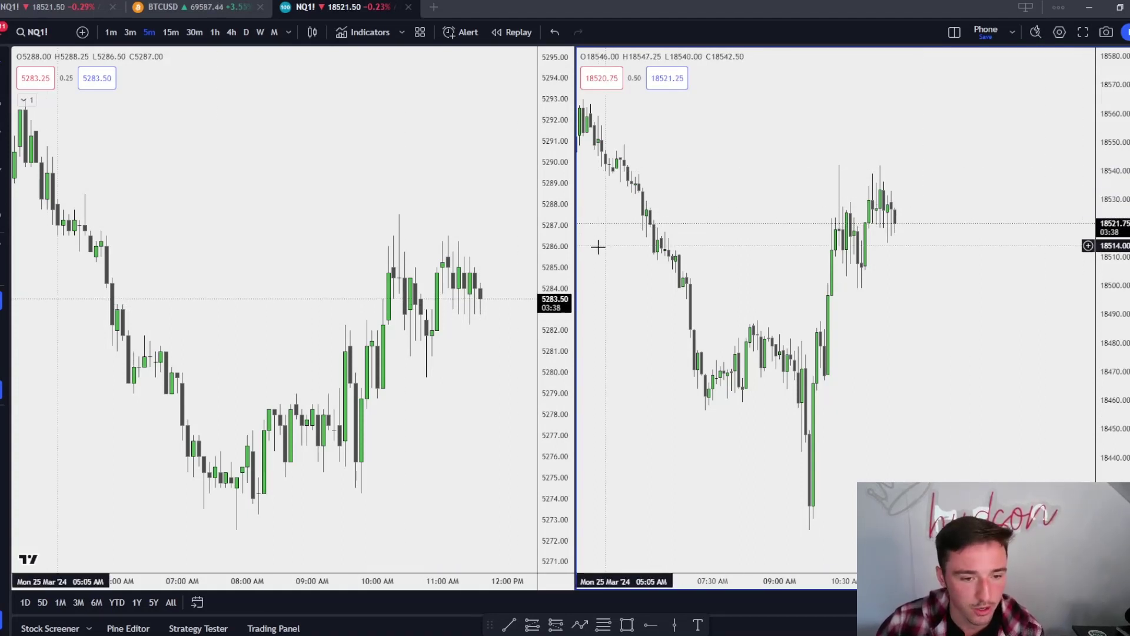
scroll(923, 257, down, 2)
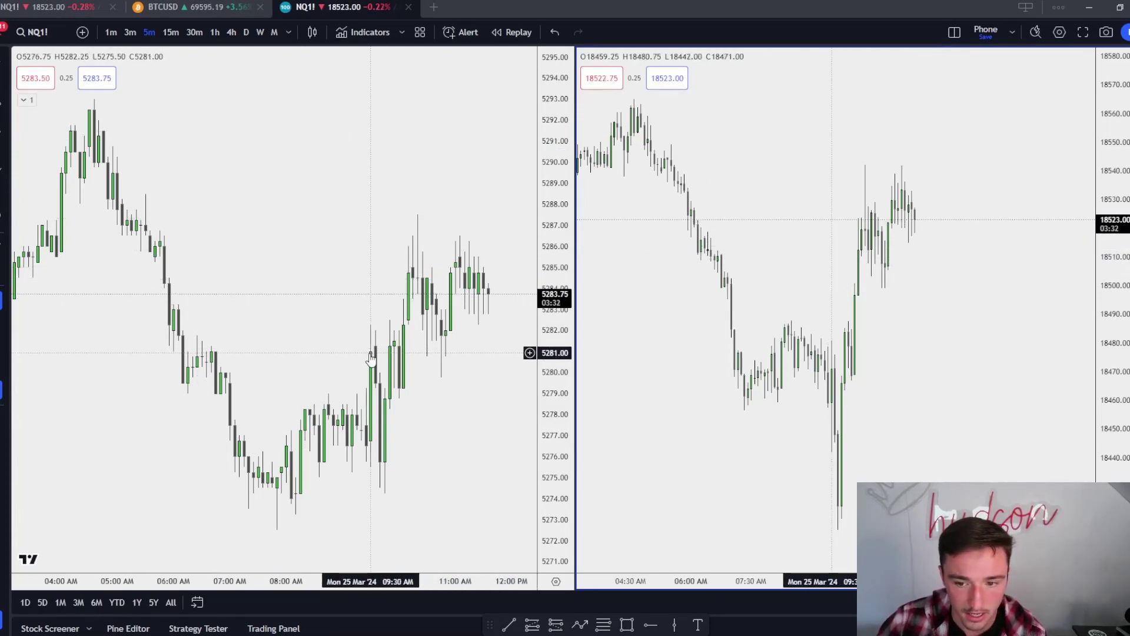
scroll(814, 313, up, 4)
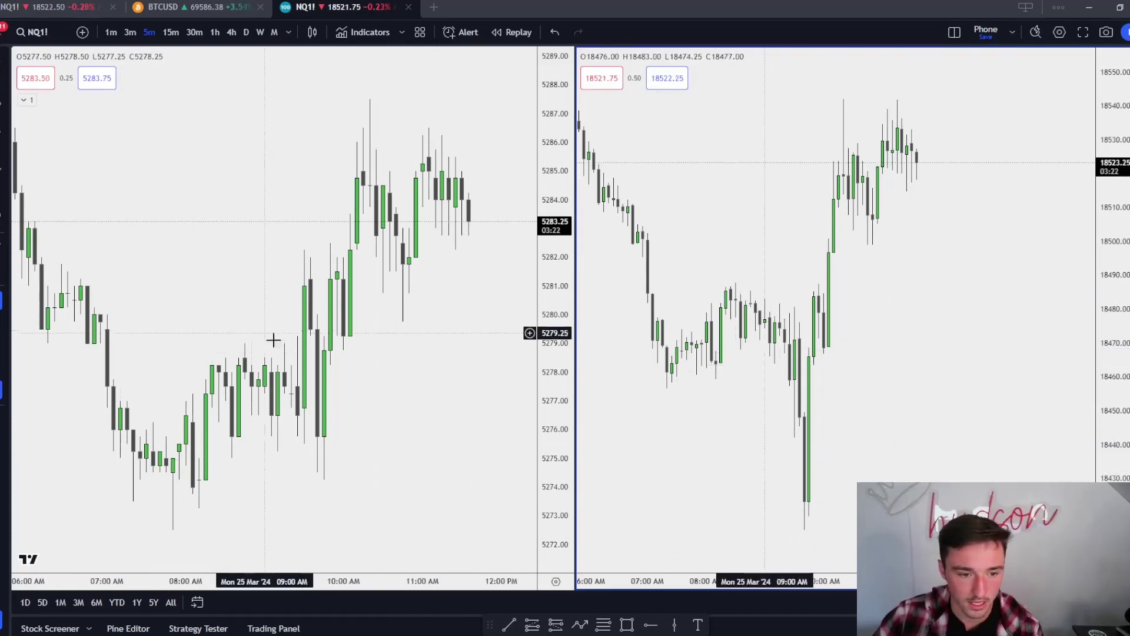
drag(386, 512, 427, 515)
click(509, 625)
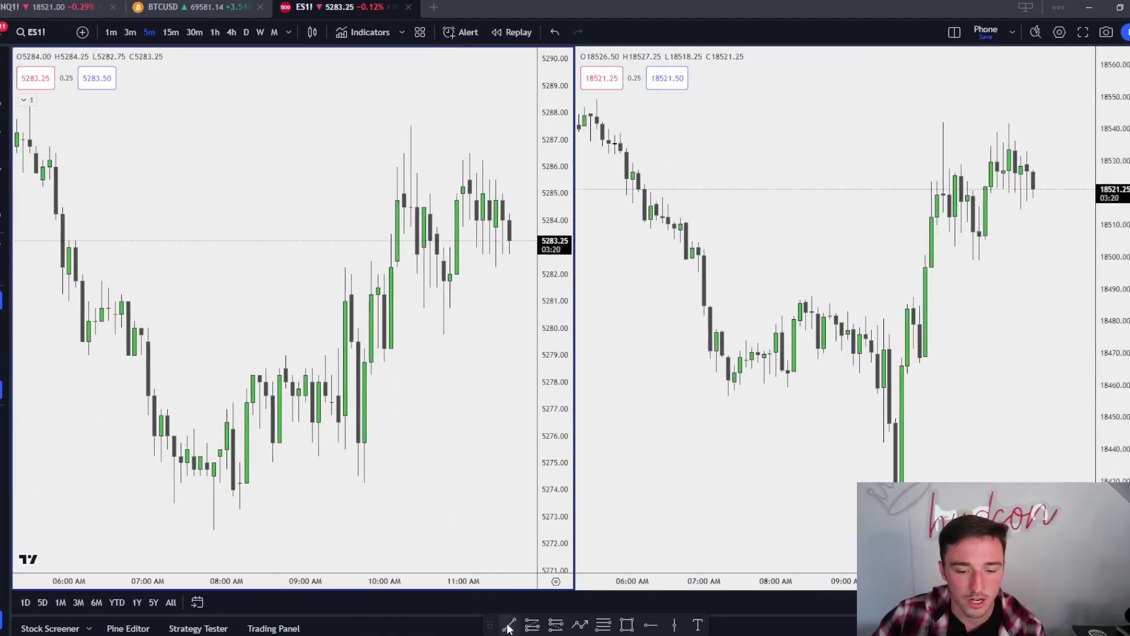
click(214, 530)
click(364, 483)
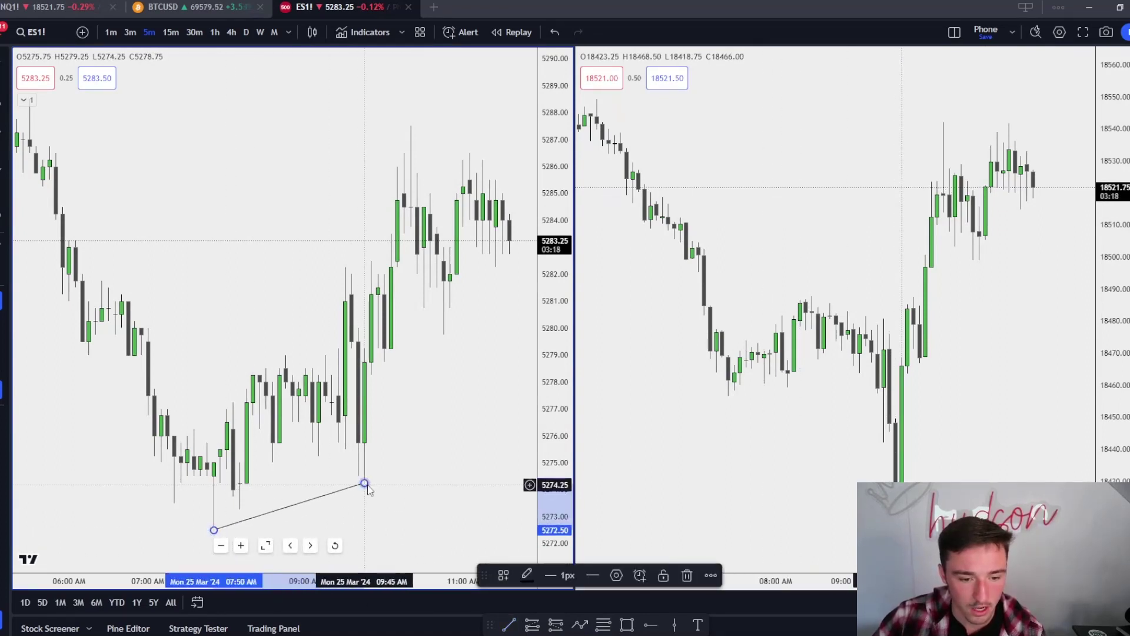
click(503, 575)
click(522, 603)
Draw a matching SMT-styled line between the falling swing lows on the NQ chart
click(509, 625)
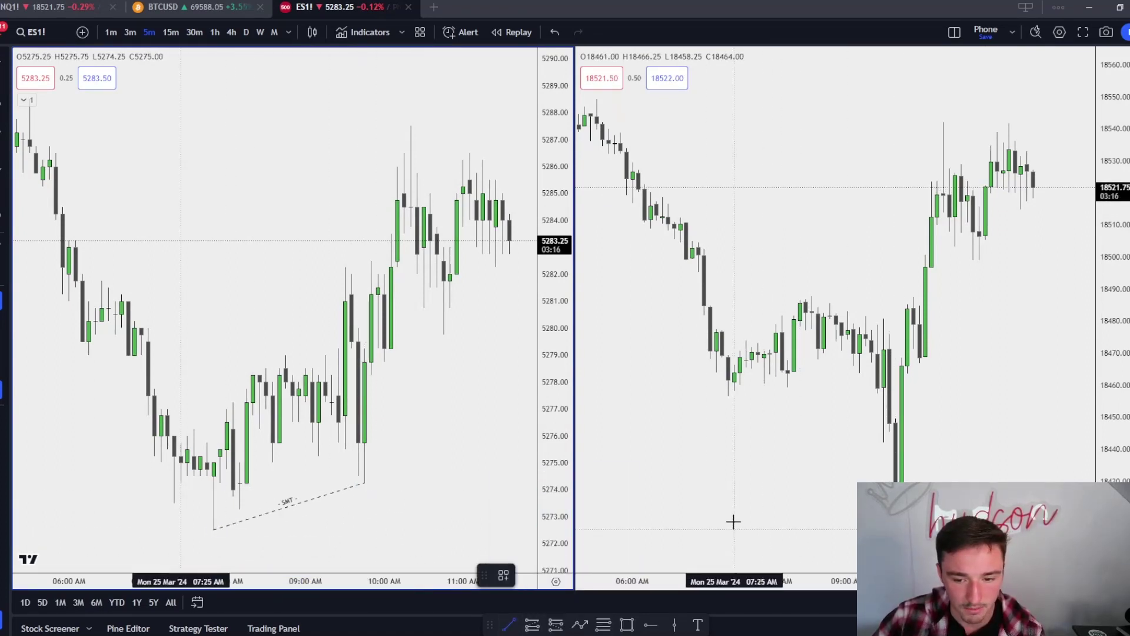
click(728, 396)
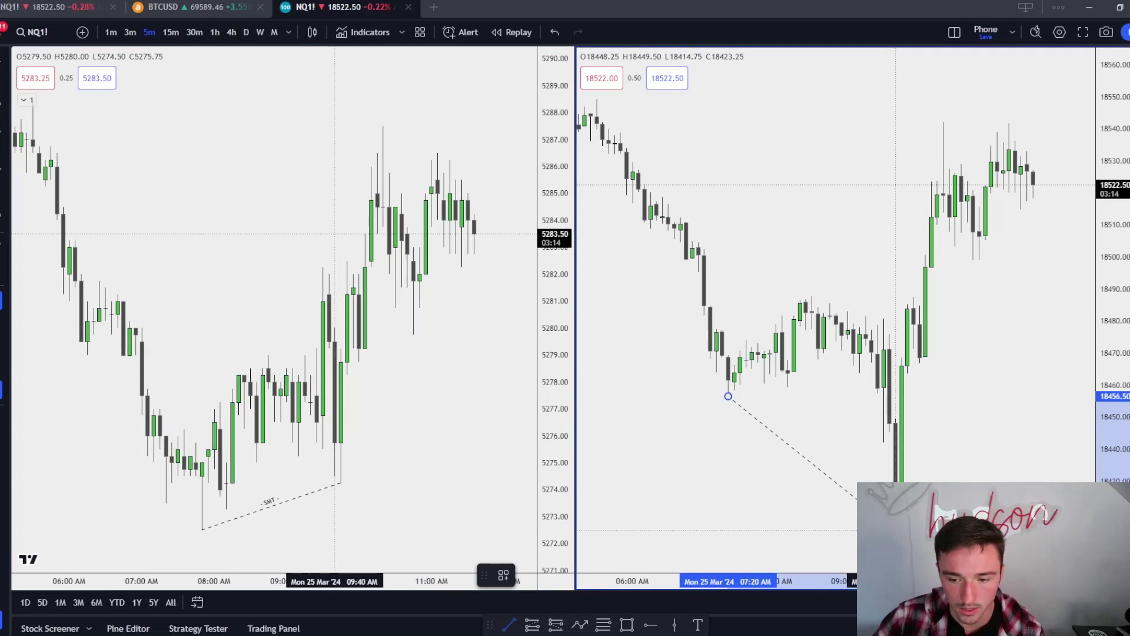
click(895, 528)
click(503, 575)
click(512, 607)
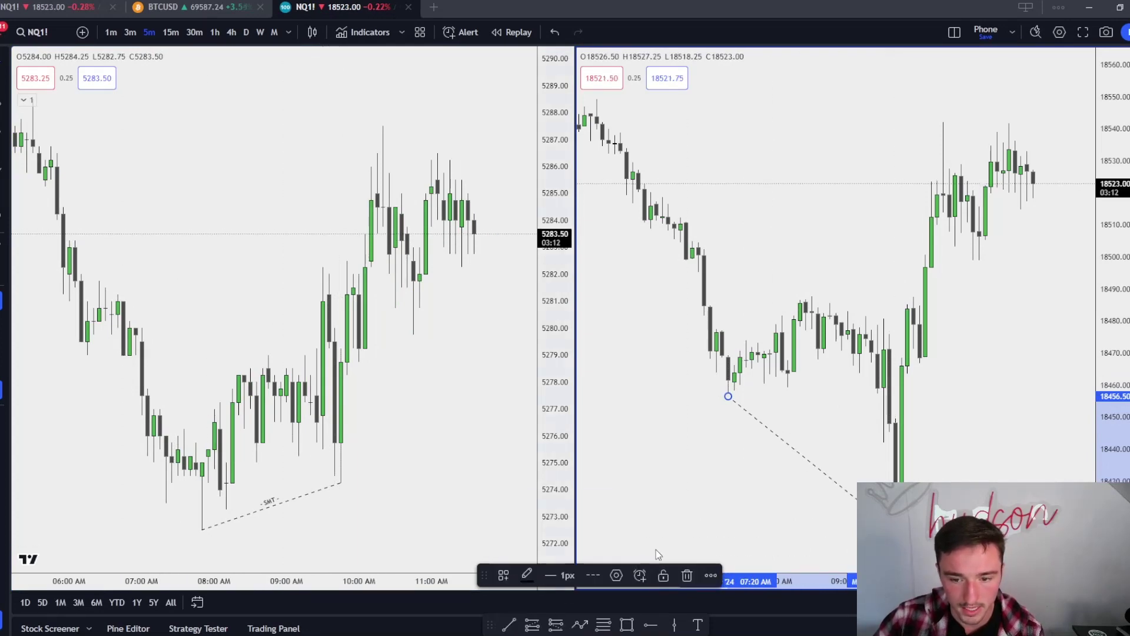
drag(984, 404, 905, 374)
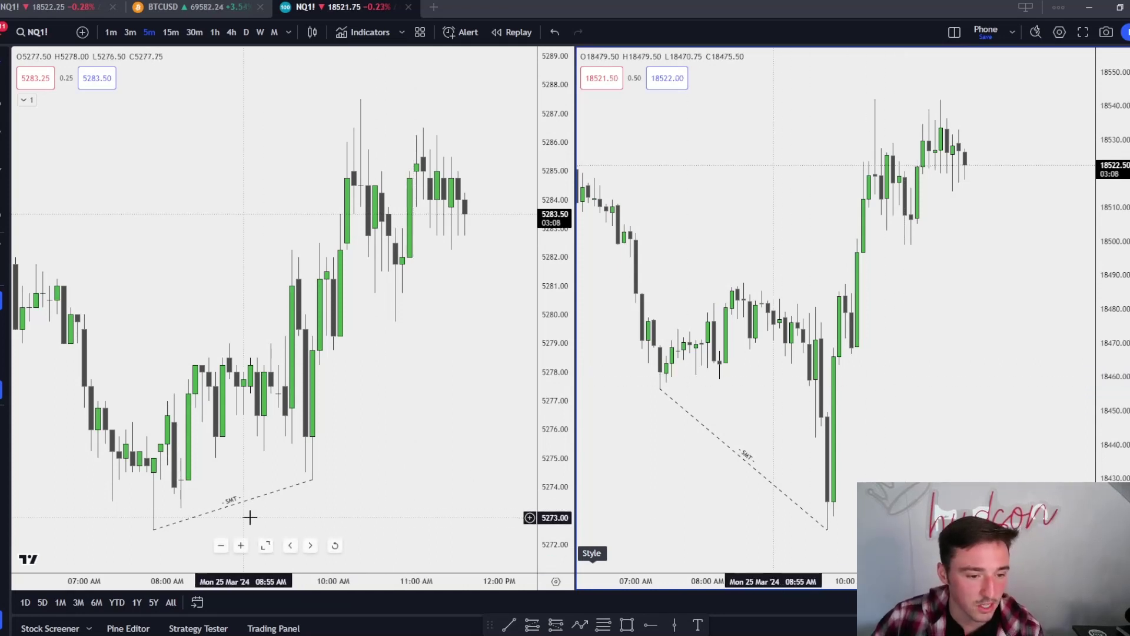
Box the ES gap around 5275–5276.75 and apply the orange FVG style
click(597, 623)
drag(181, 447, 360, 435)
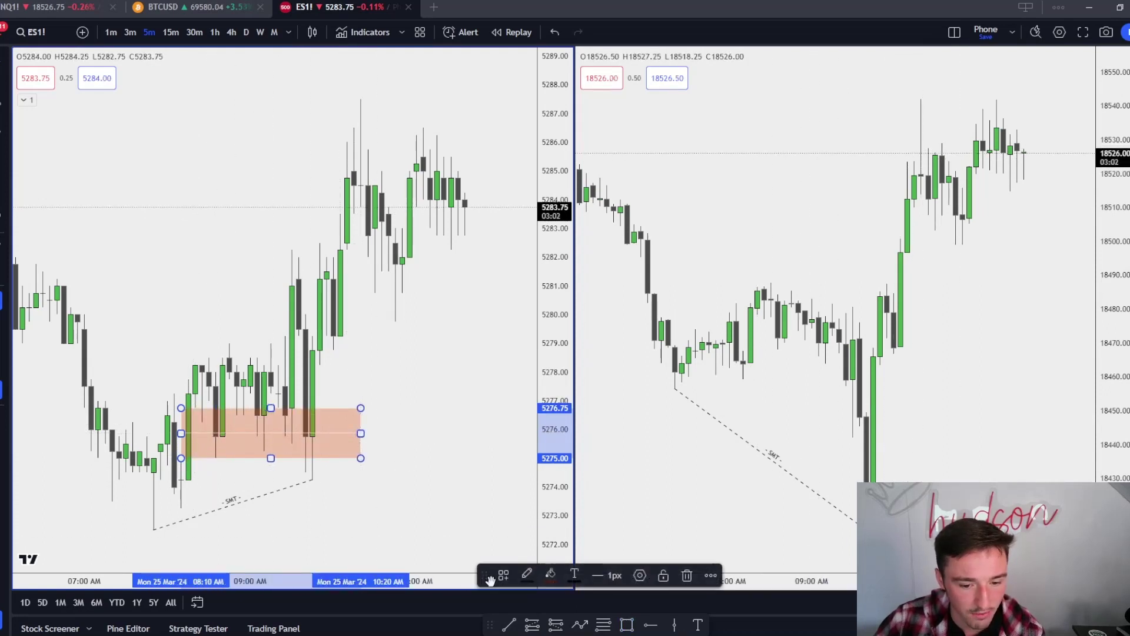
click(513, 575)
click(535, 565)
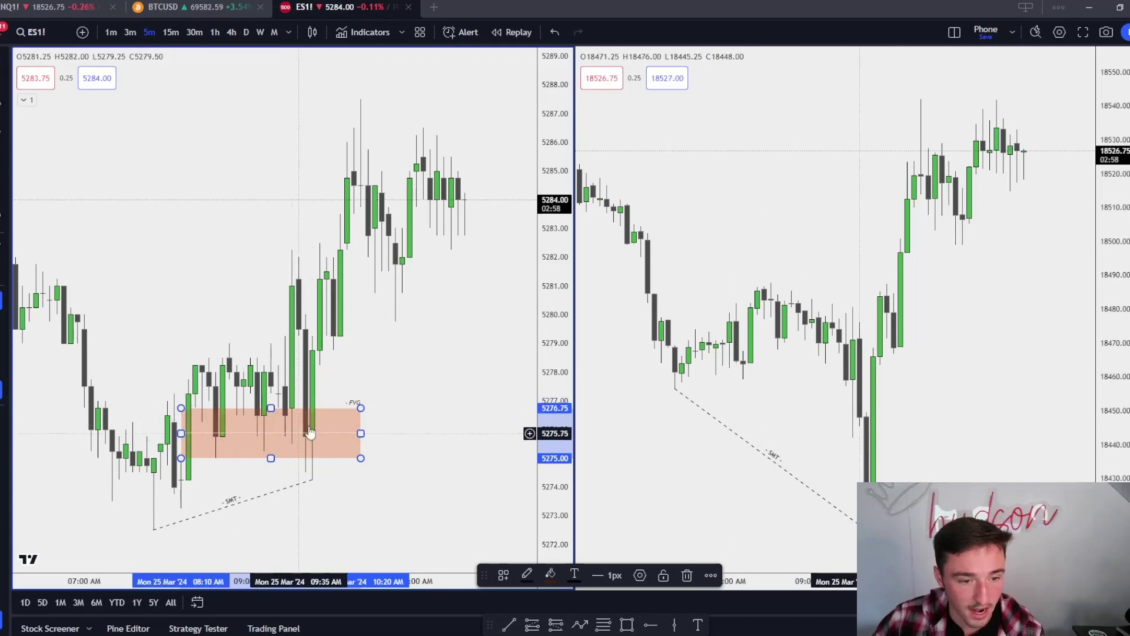
click(370, 381)
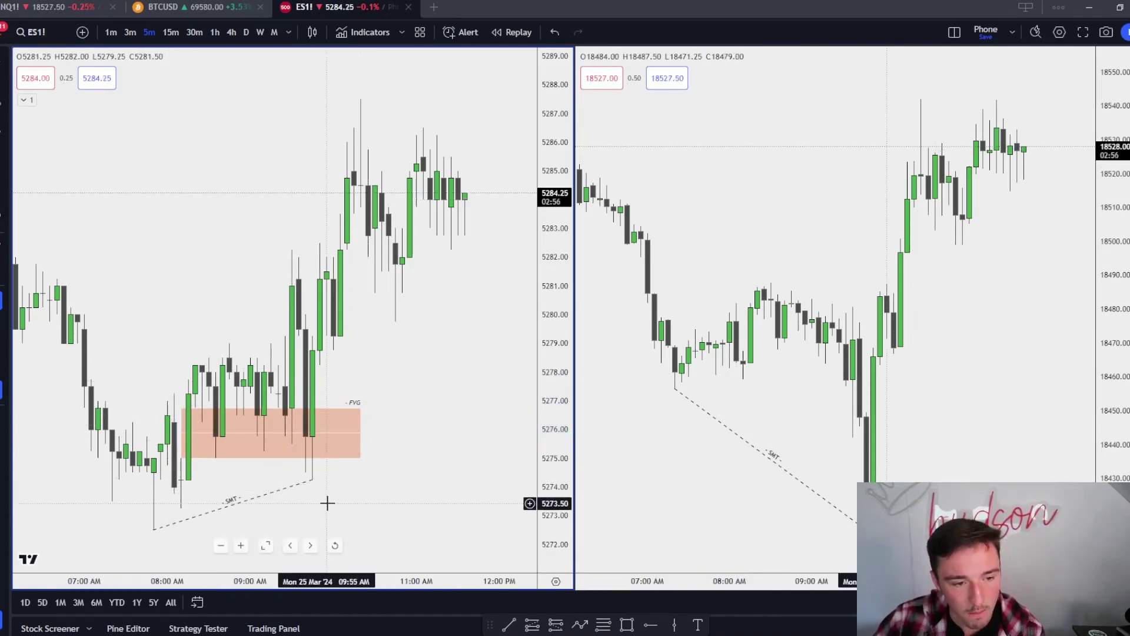
scroll(353, 483, down, 2)
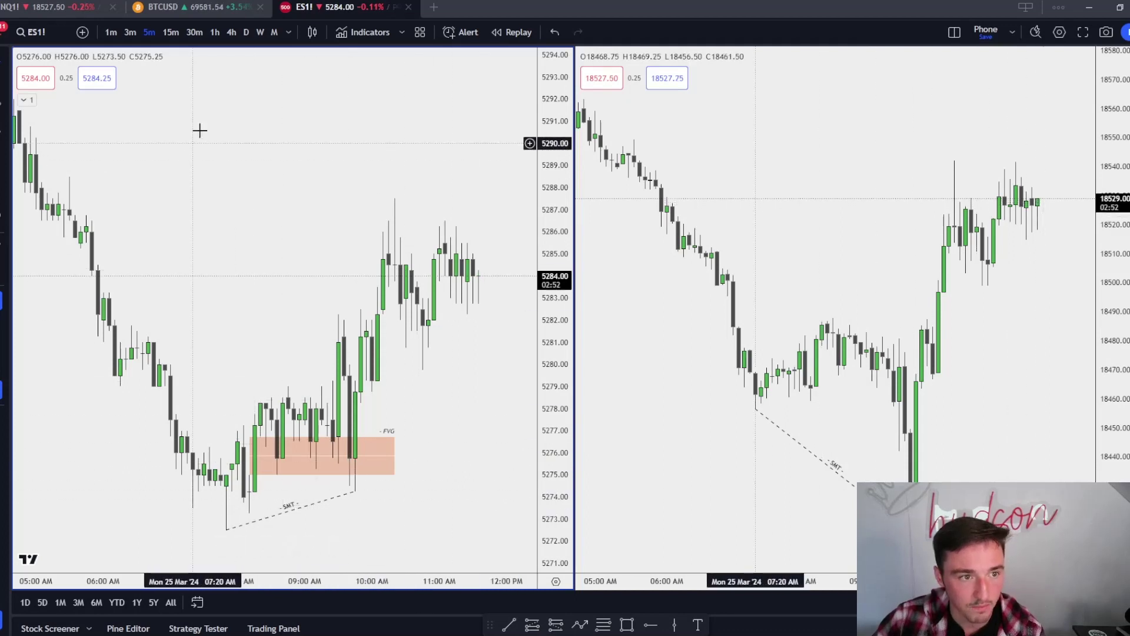
click(378, 33)
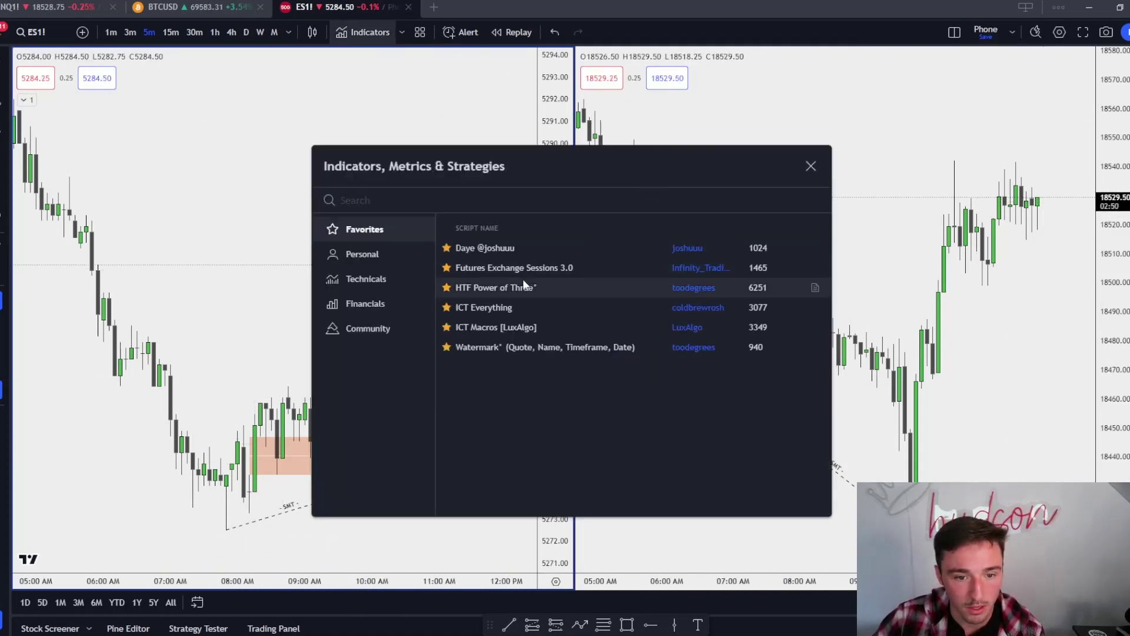
click(811, 167)
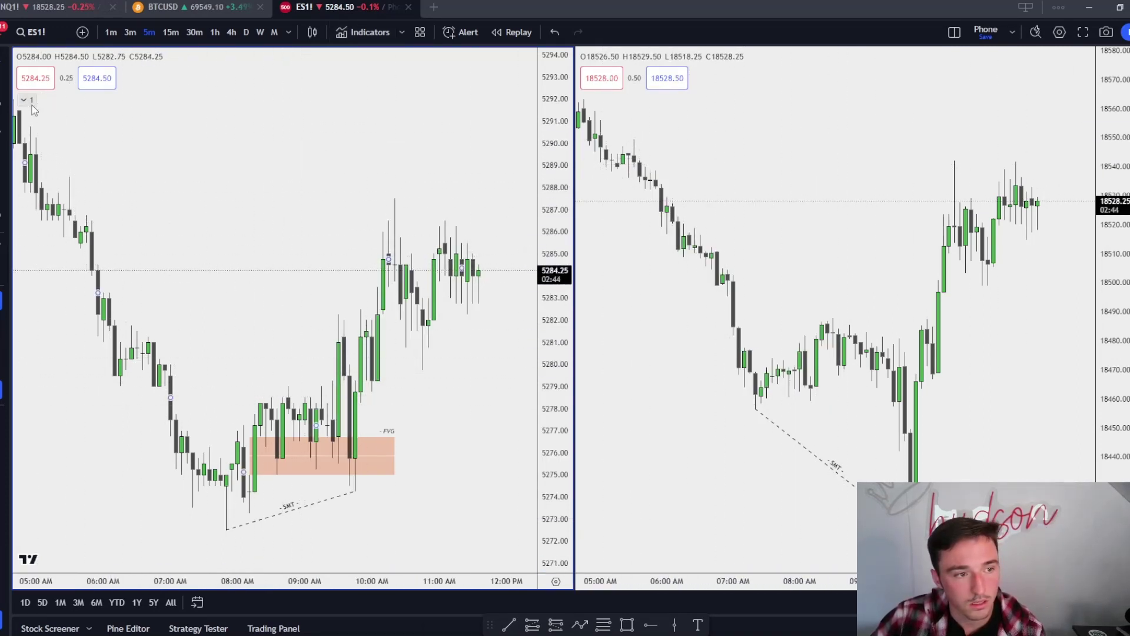
scroll(60, 177, down, 3)
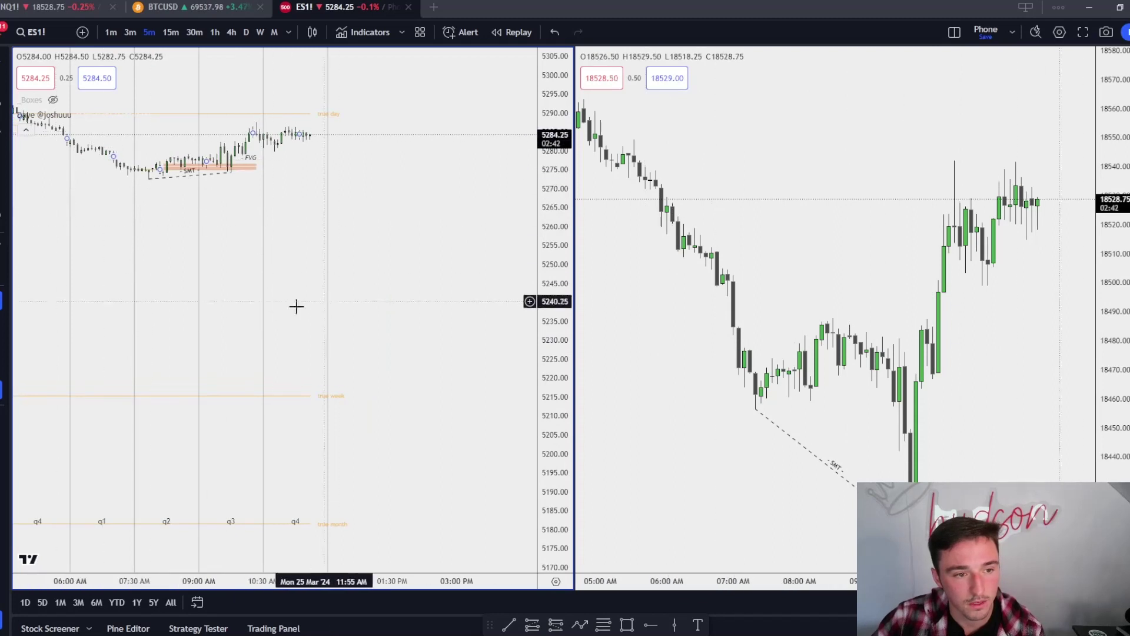
click(100, 115)
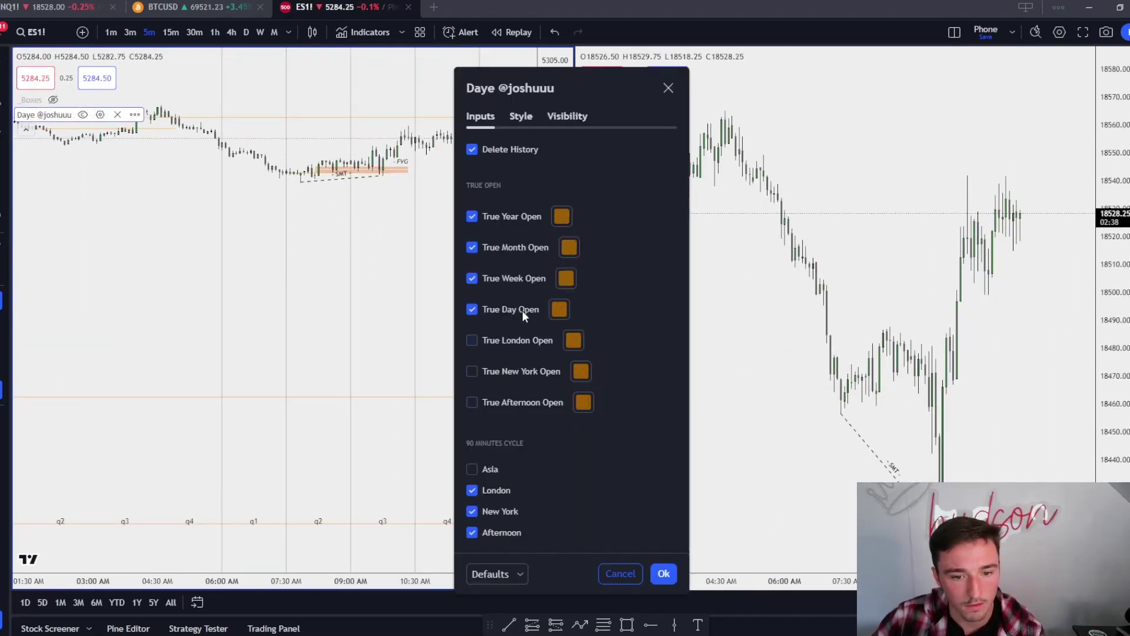
click(663, 575)
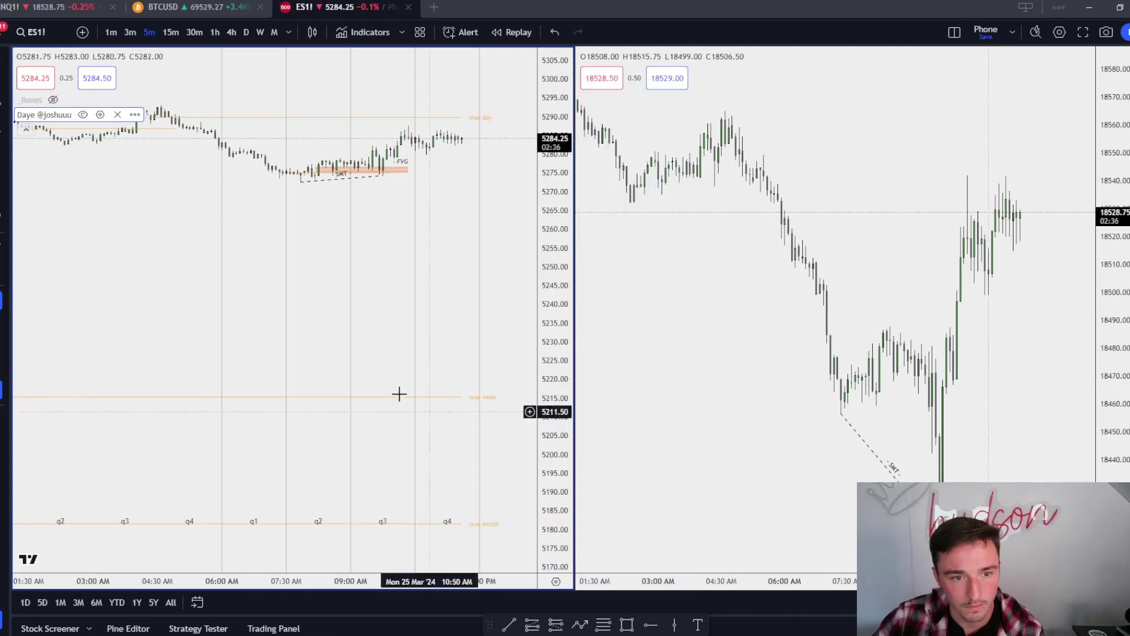
scroll(429, 408, up, 5)
scroll(459, 415, down, 5)
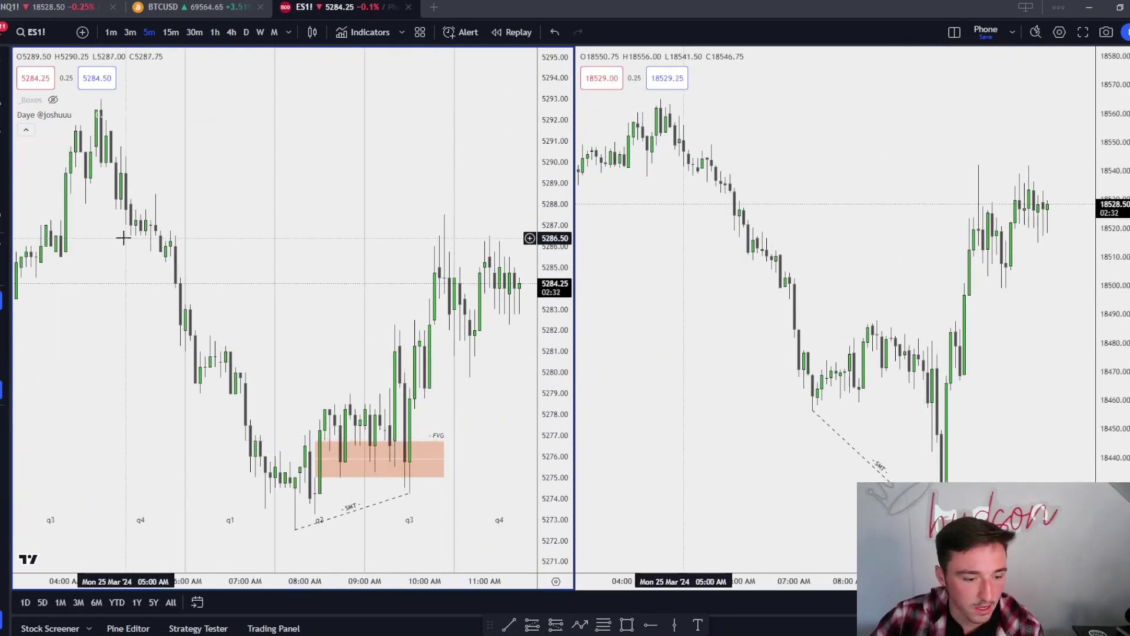
Place a vertical line at 04:30 AM on the ES chart and deselect it
click(674, 624)
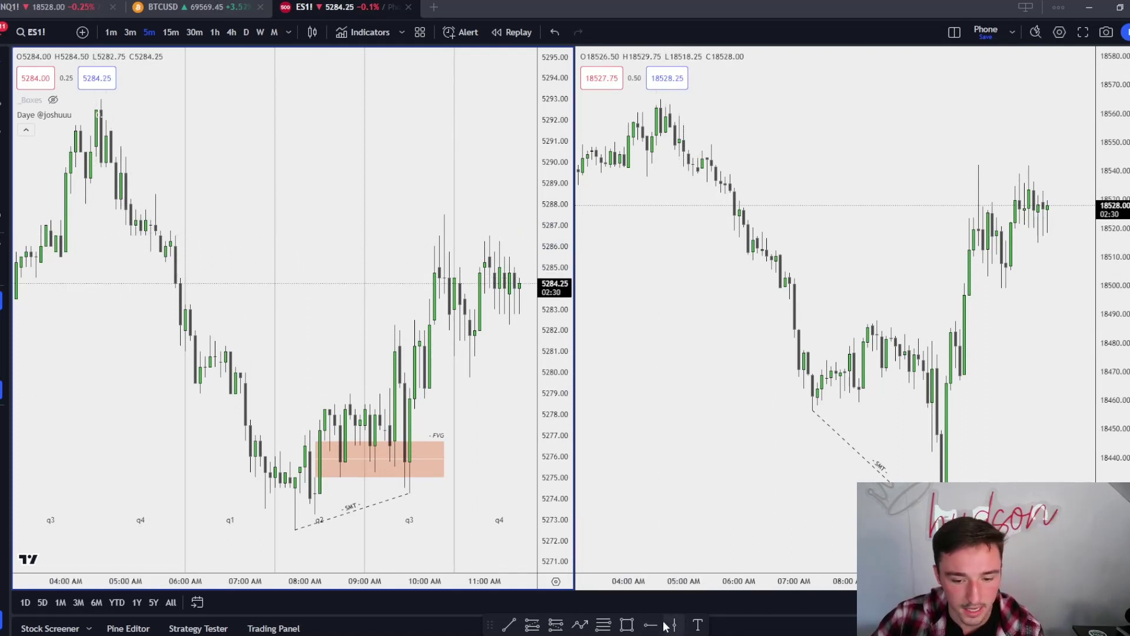
click(95, 312)
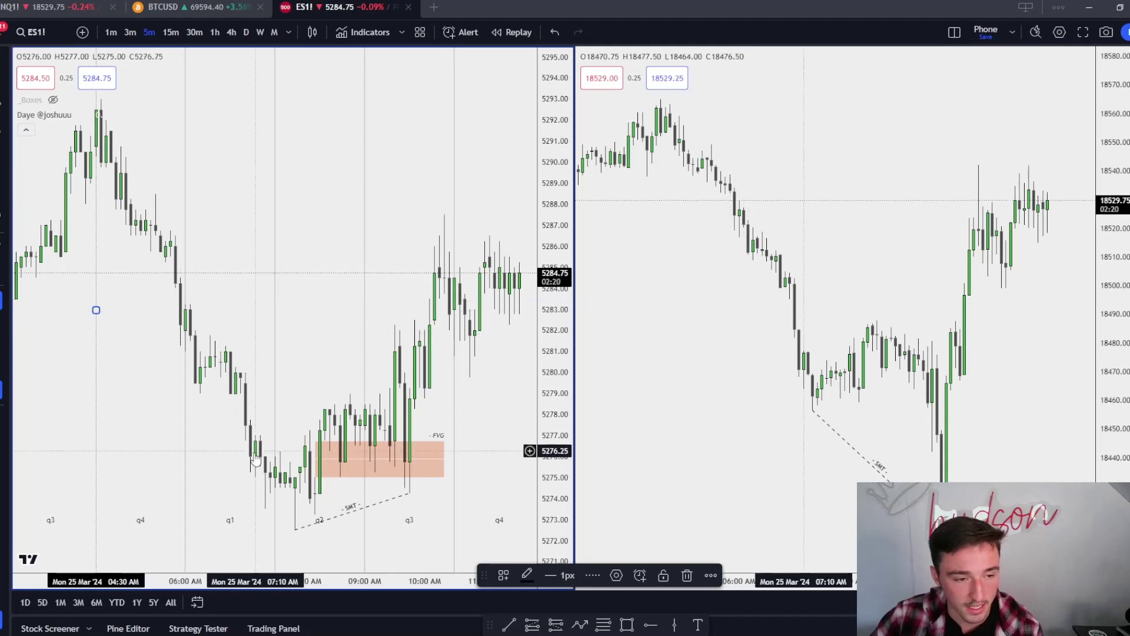
click(248, 425)
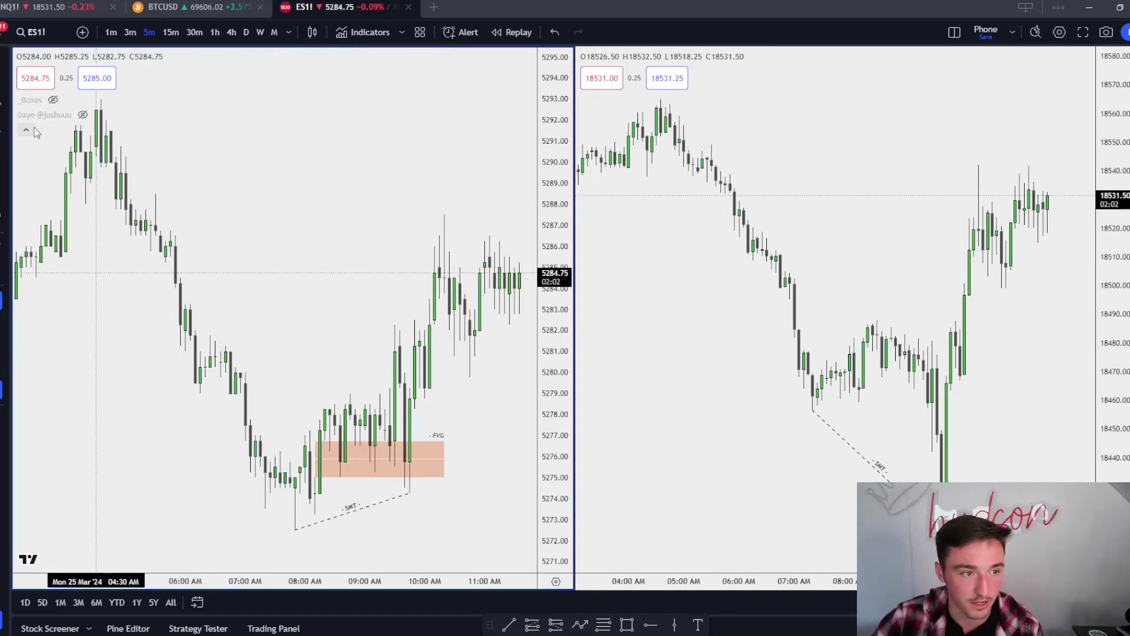
scroll(530, 536, up, 2)
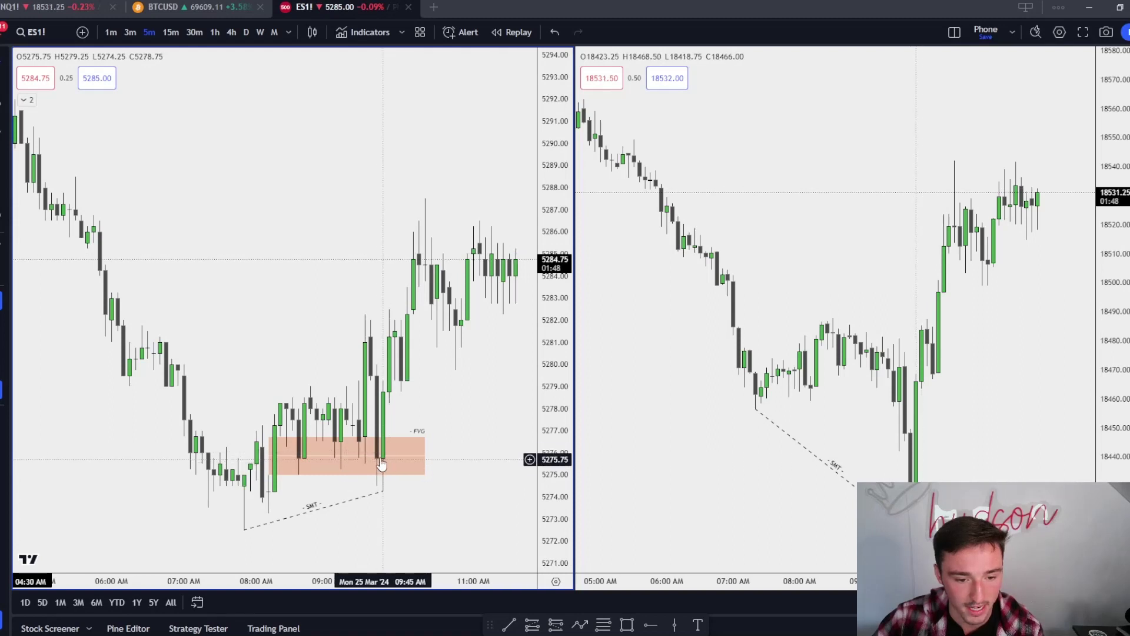
click(556, 625)
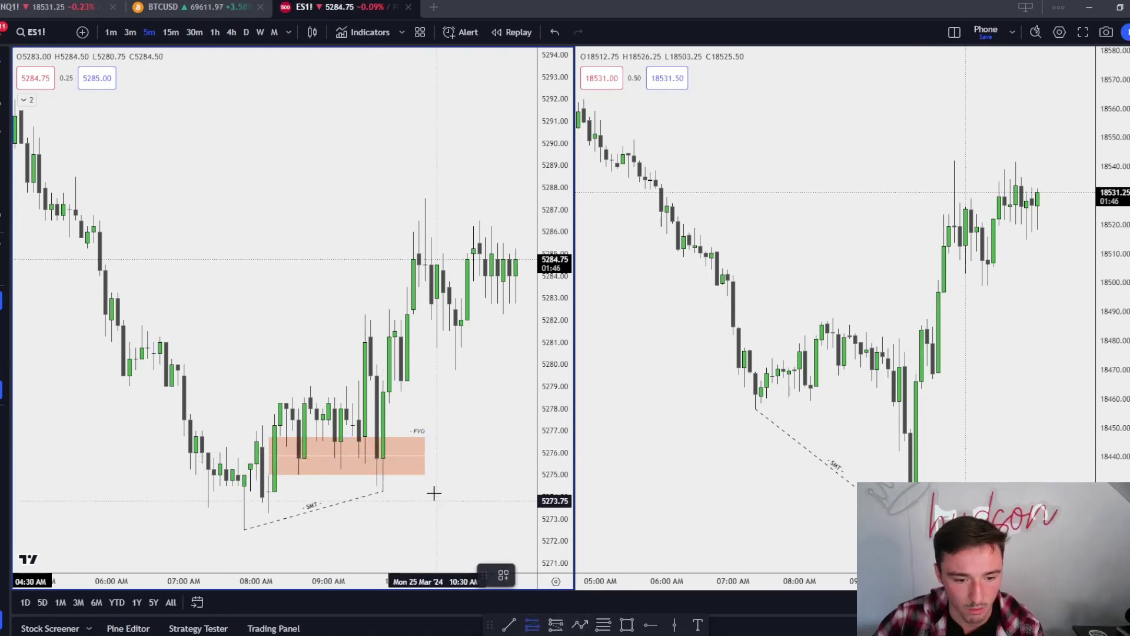
click(413, 474)
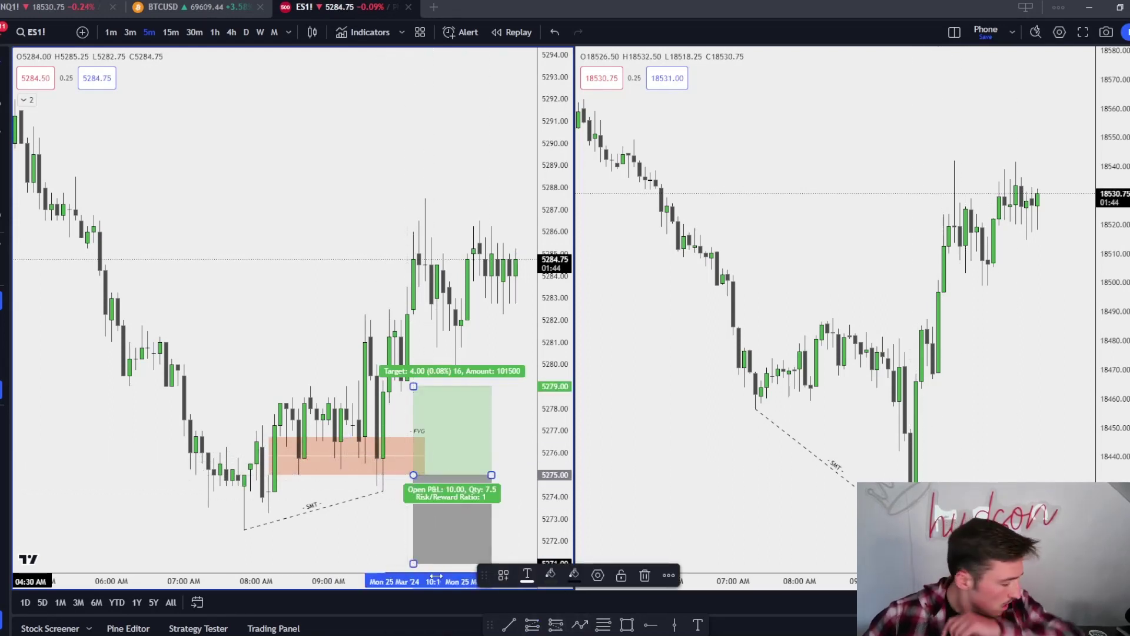
drag(413, 564, 414, 519)
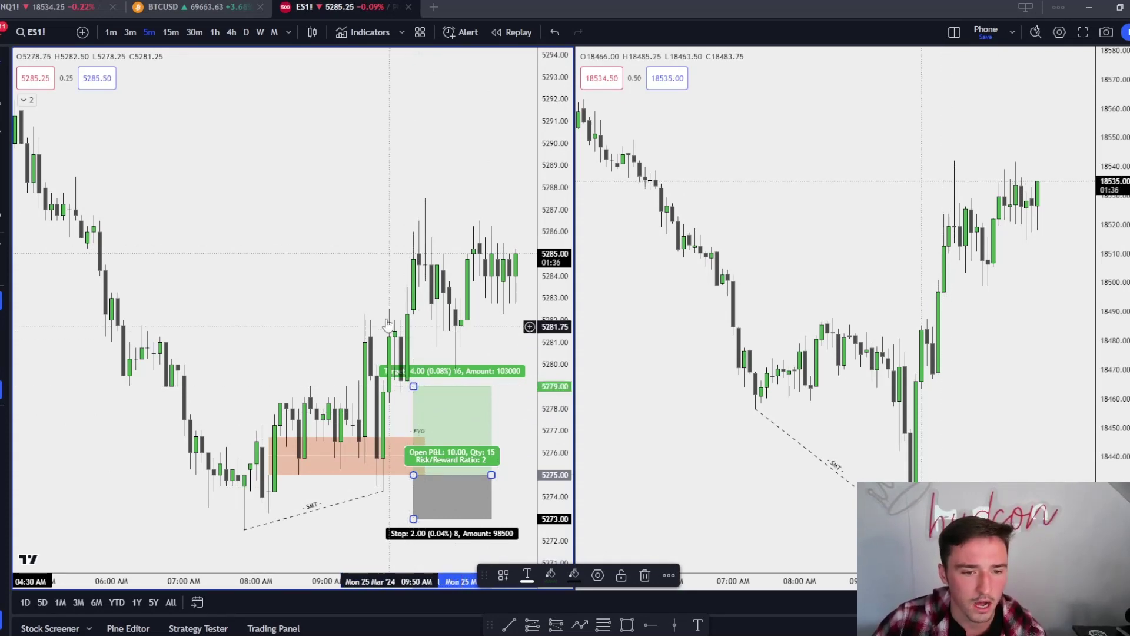
drag(415, 386, 396, 401)
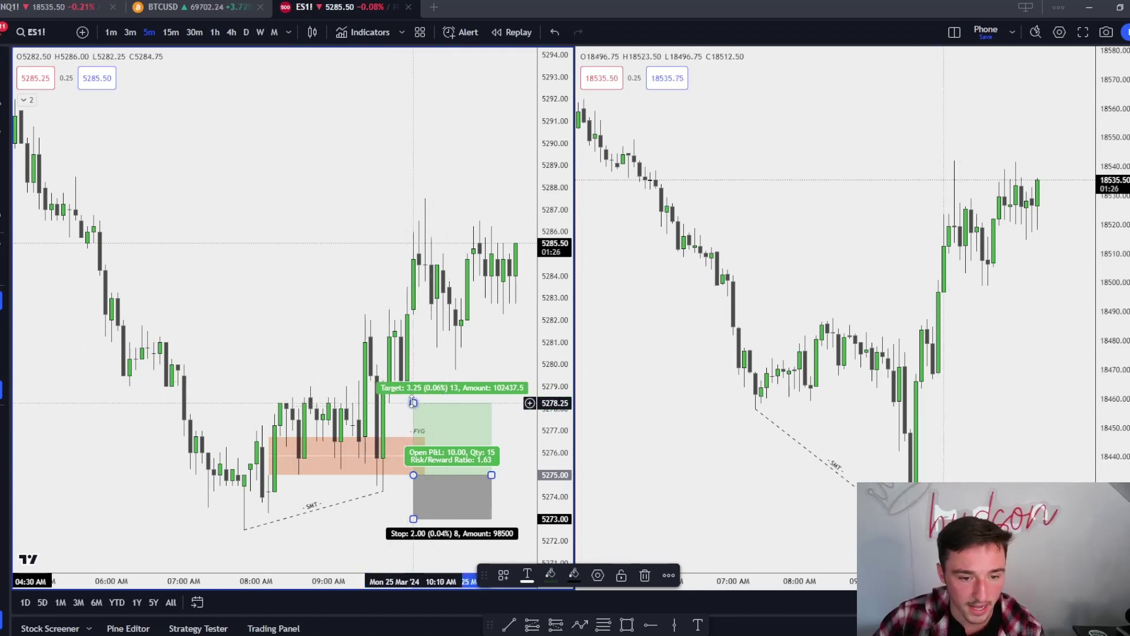
drag(424, 399, 423, 314)
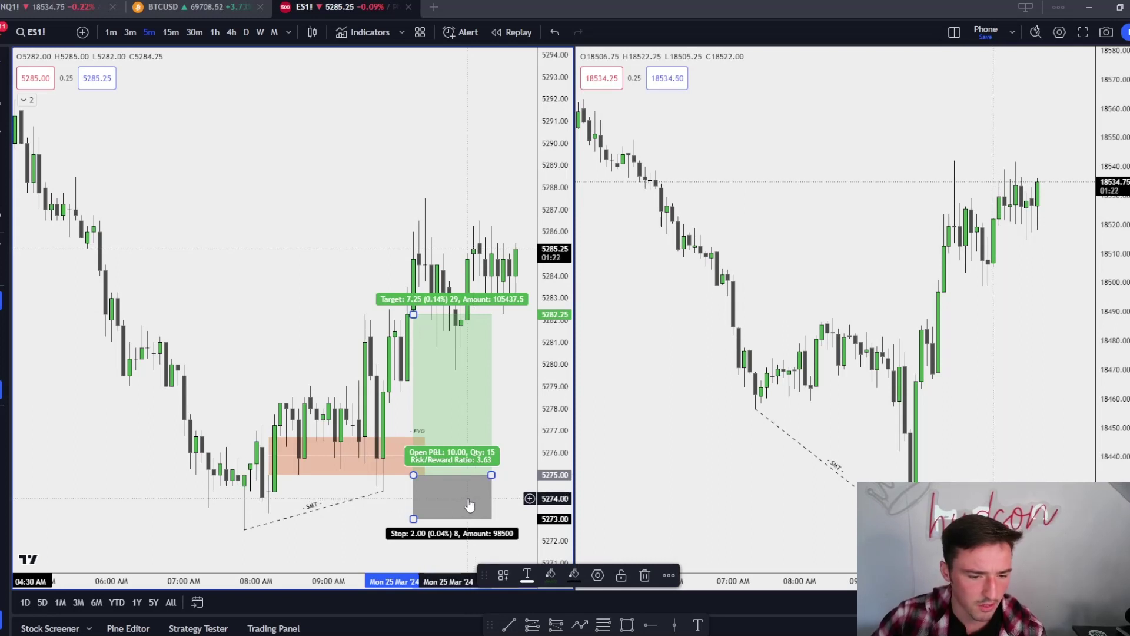
key(Delete)
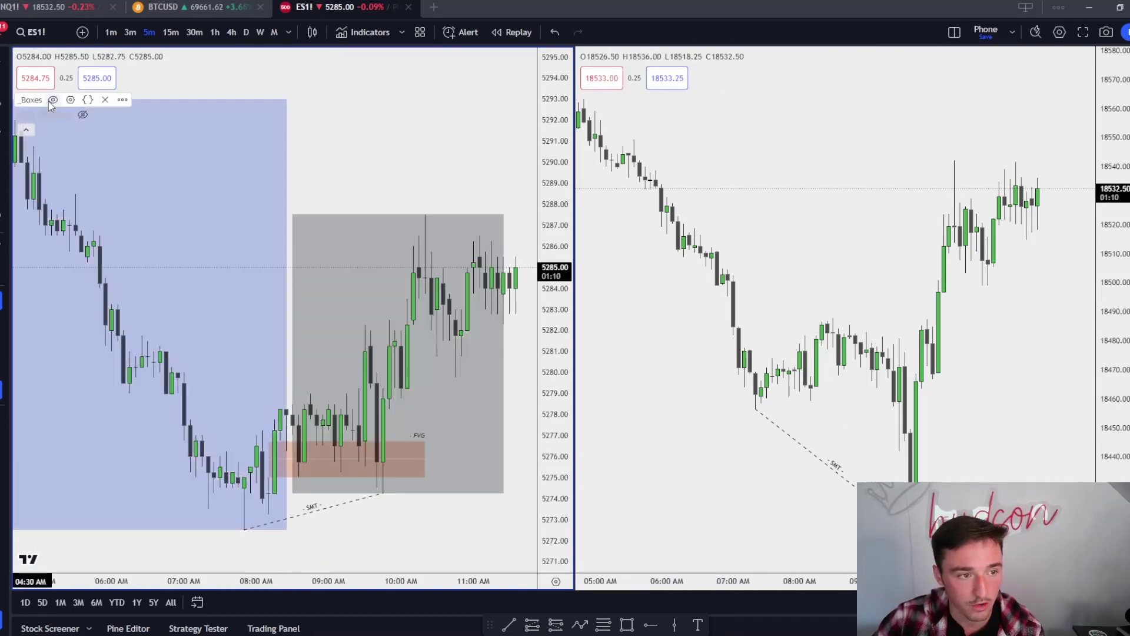
Turn off the Boxes indicator's visibility in the ES chart legend
scroll(428, 360, down, 3)
scroll(428, 360, down, 3)
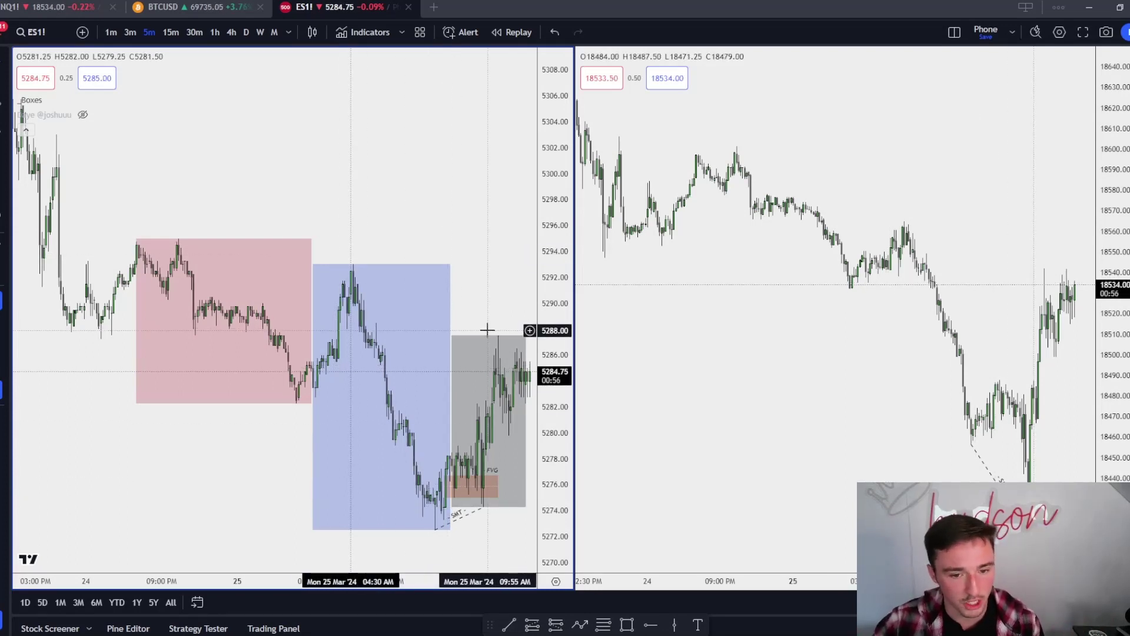
click(53, 100)
scroll(437, 385, up, 3)
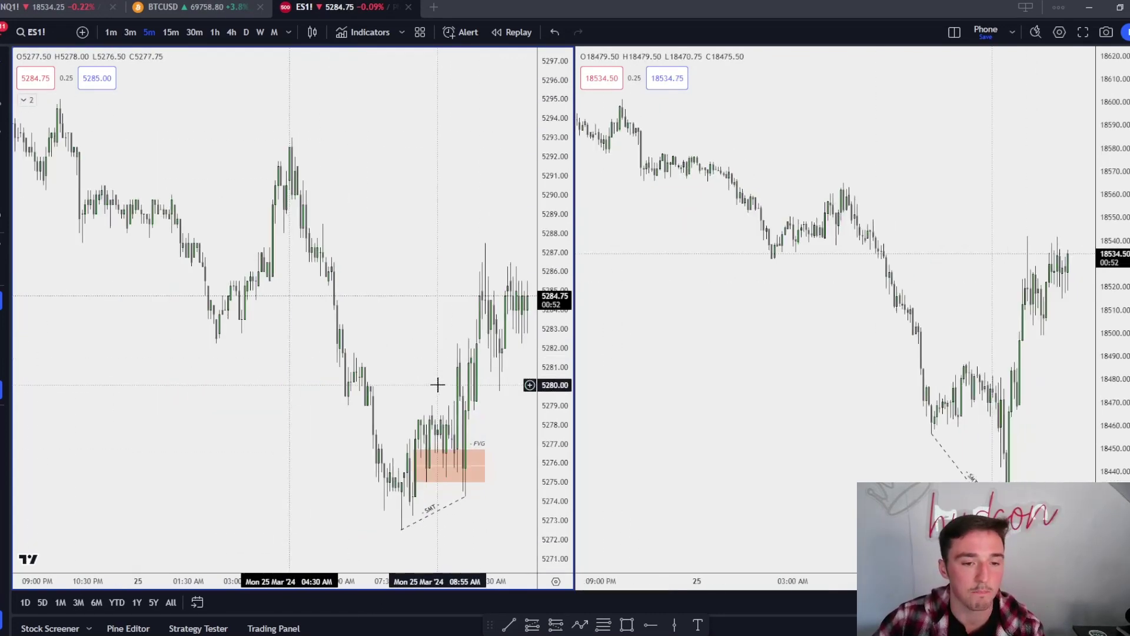
drag(445, 383, 323, 361)
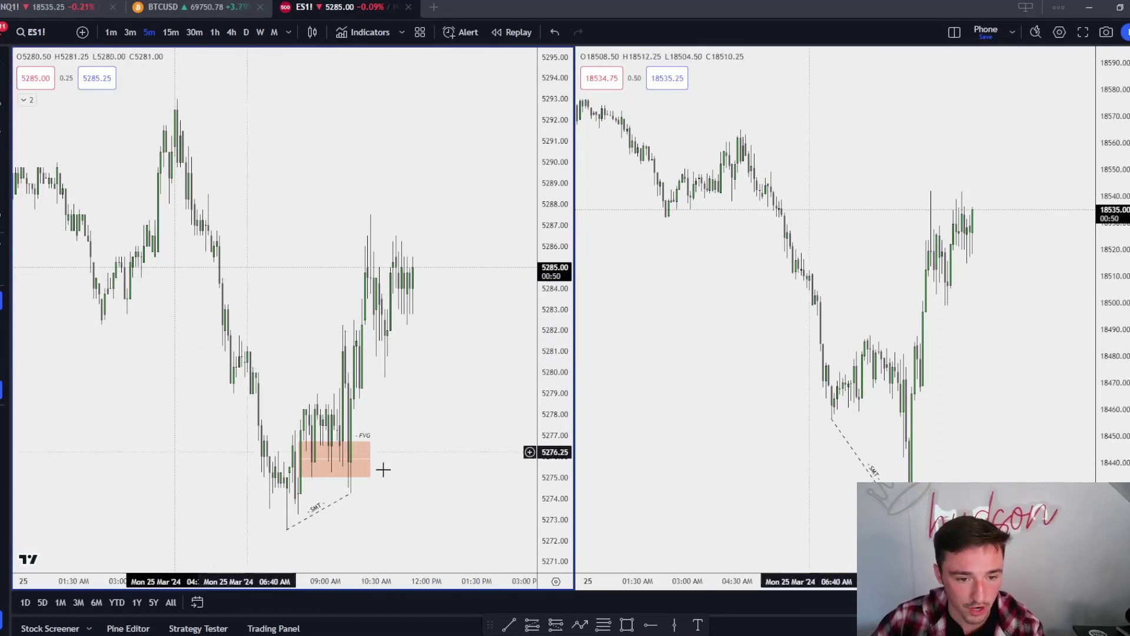
scroll(501, 446, up, 2)
click(323, 485)
click(322, 502)
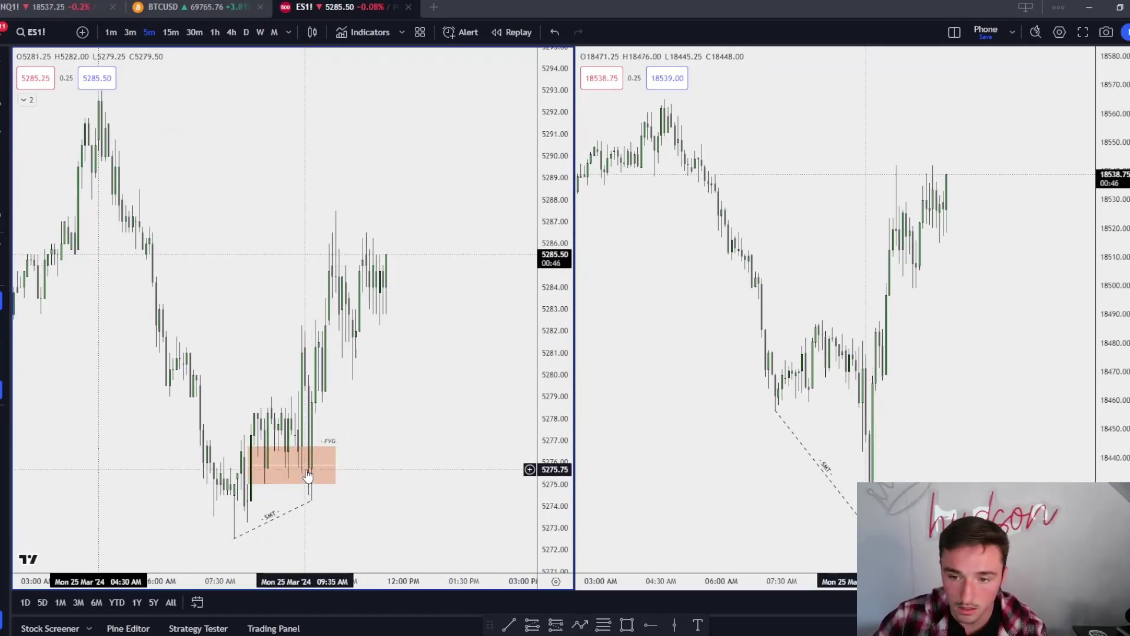
click(324, 455)
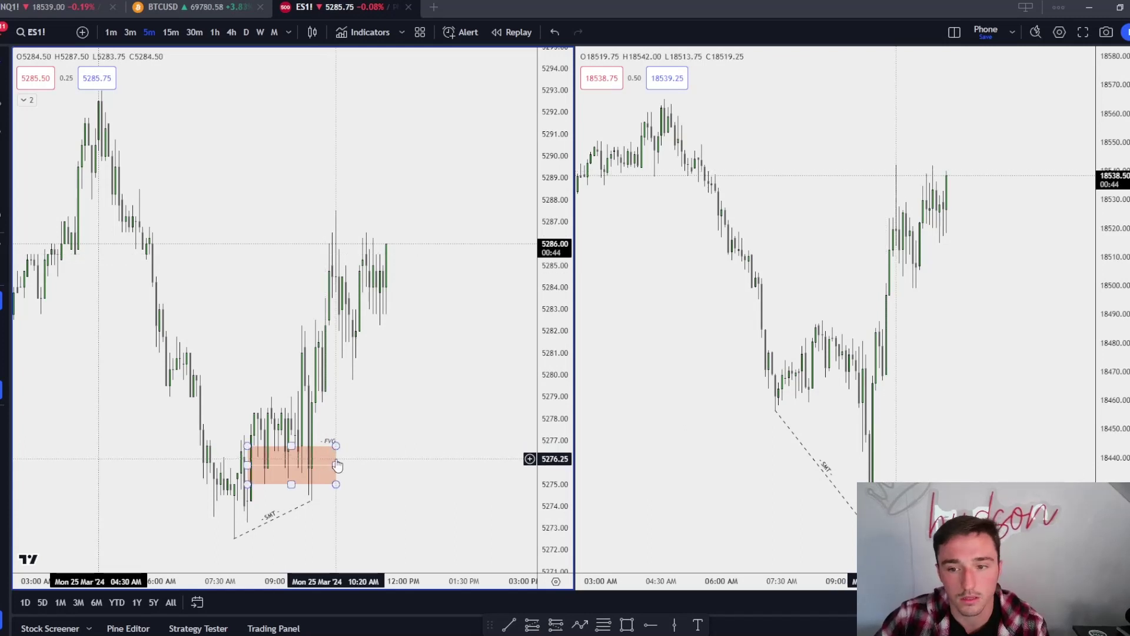
drag(338, 404, 371, 409)
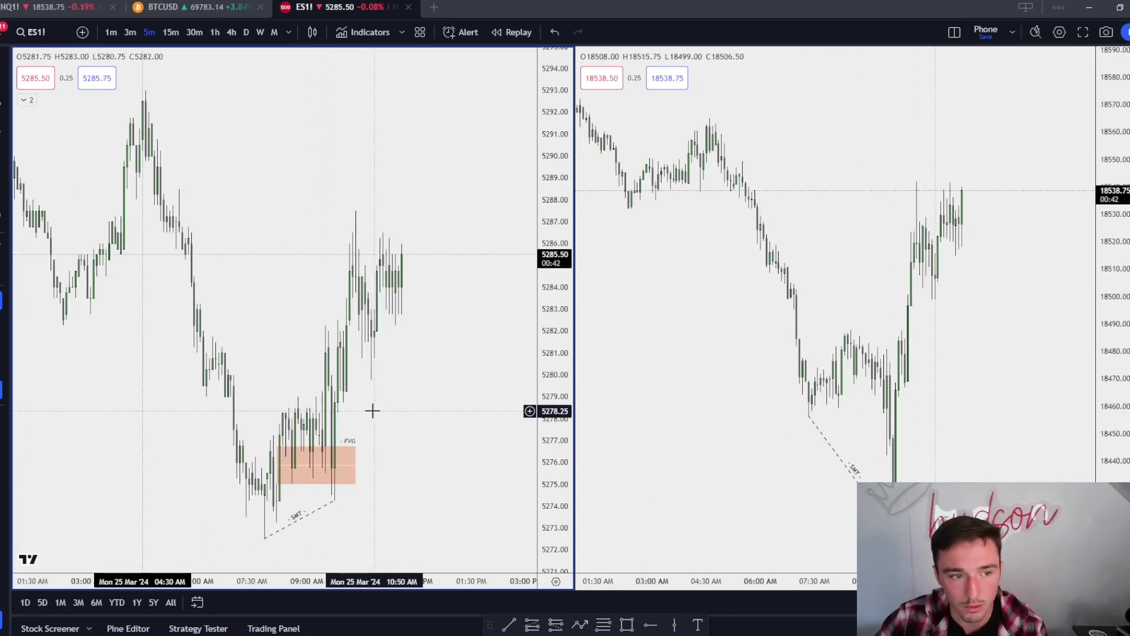
scroll(377, 413, down, 2)
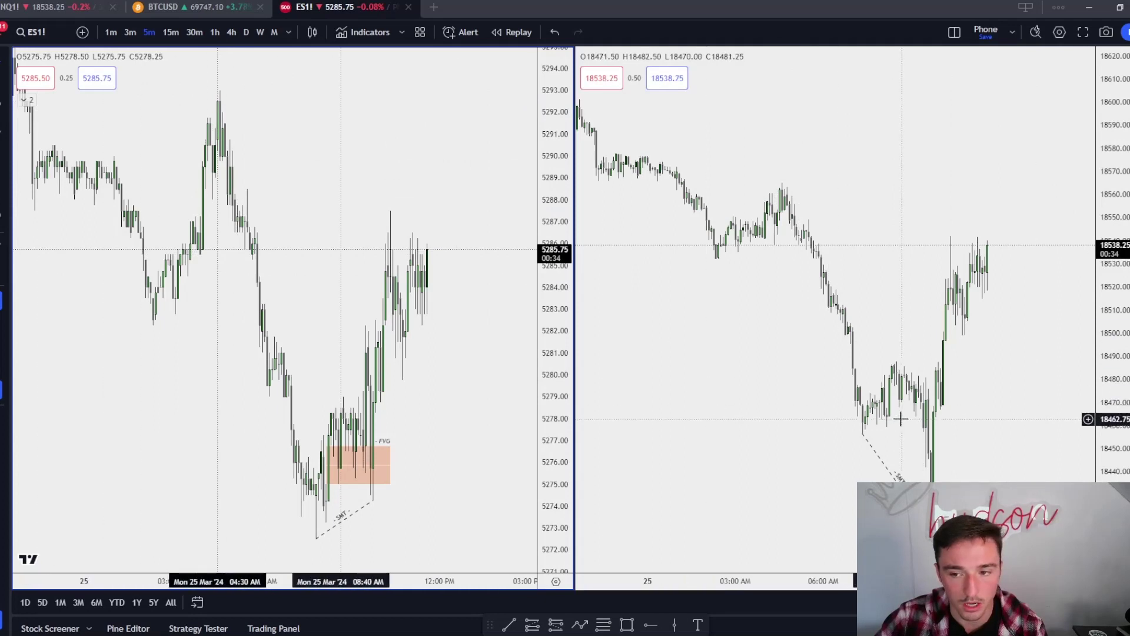
scroll(873, 505, up, 2)
scroll(842, 190, up, 2)
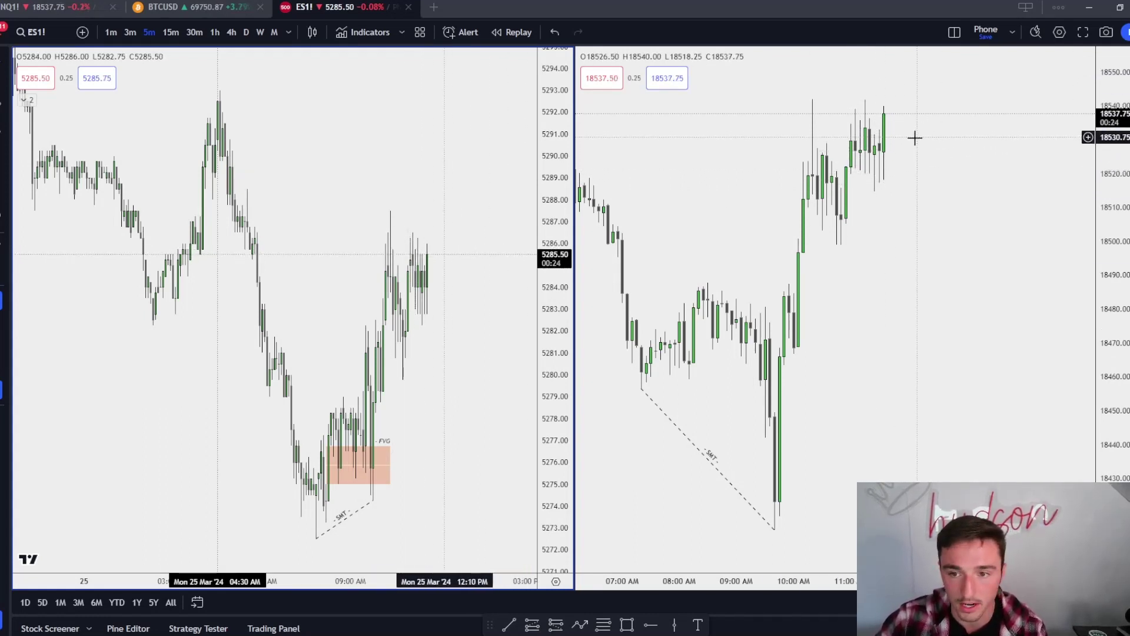
Glance at 1-minute candles, then return both charts to 5-minute
click(110, 32)
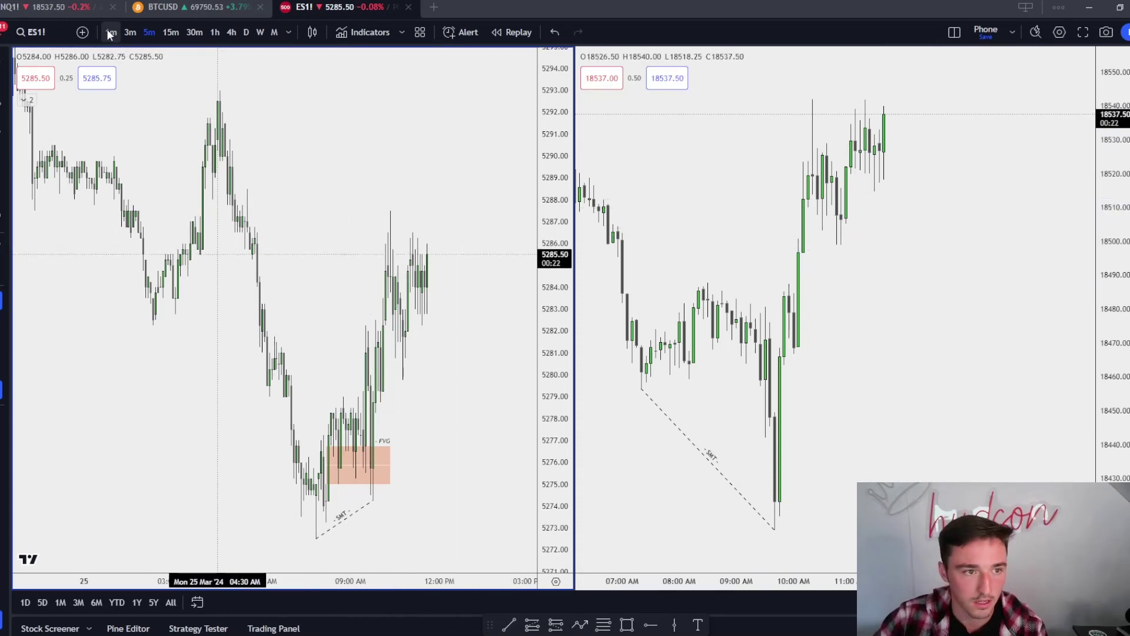
scroll(859, 420, up, 5)
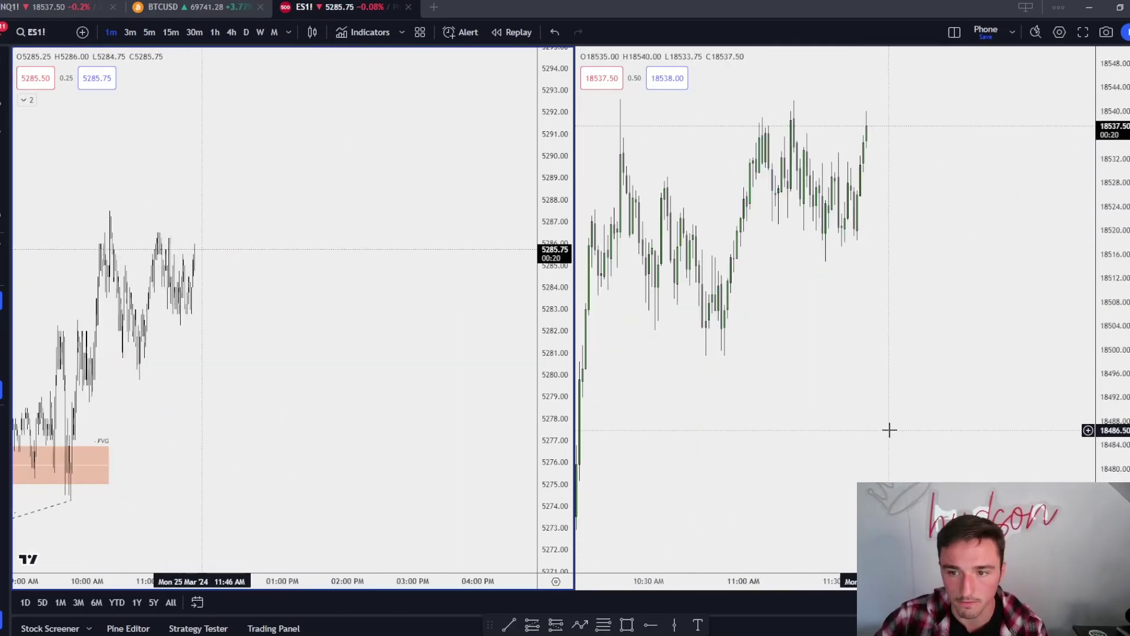
click(149, 32)
Draw an orange box over the NQ 18516–18520 zone, stretch it right, and view it on 1m
click(627, 625)
click(1041, 297)
click(1043, 290)
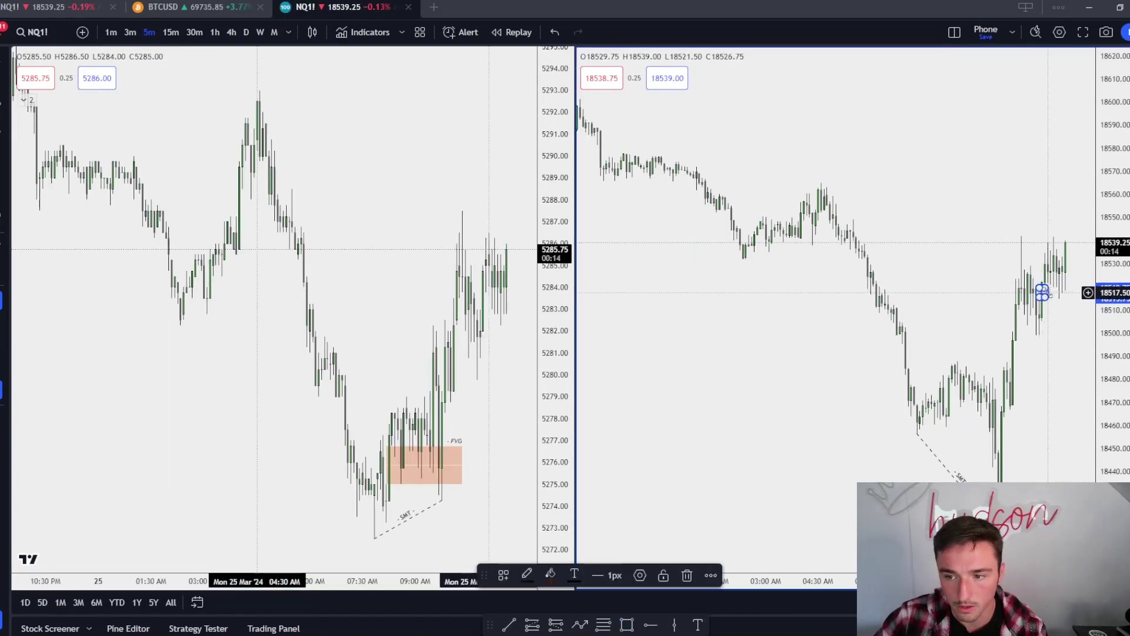
drag(1041, 291, 1080, 293)
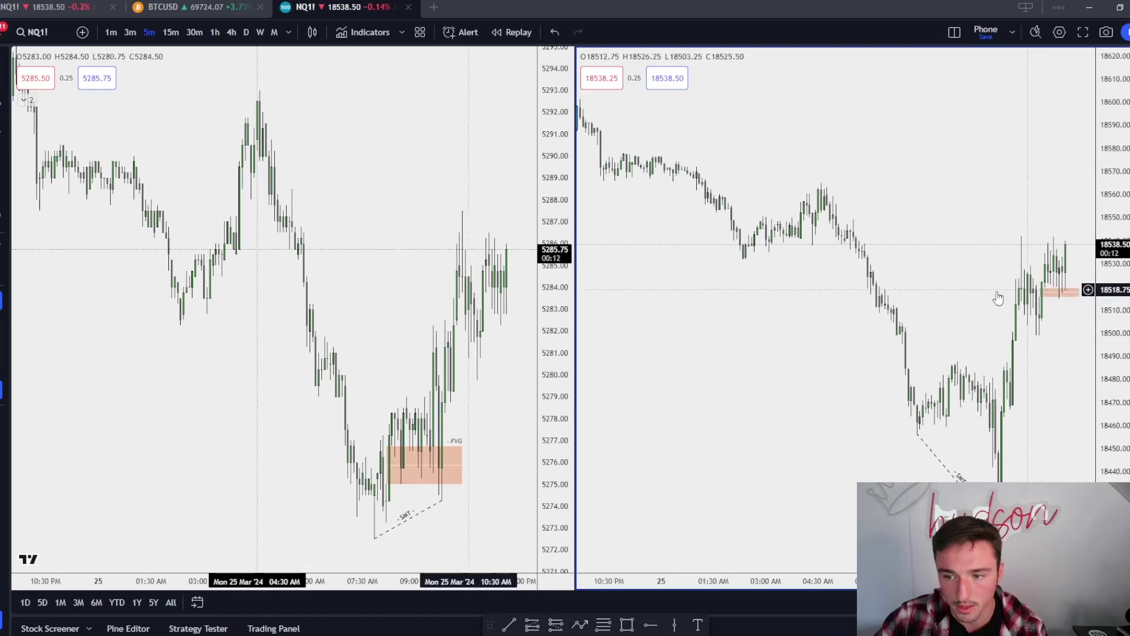
click(112, 32)
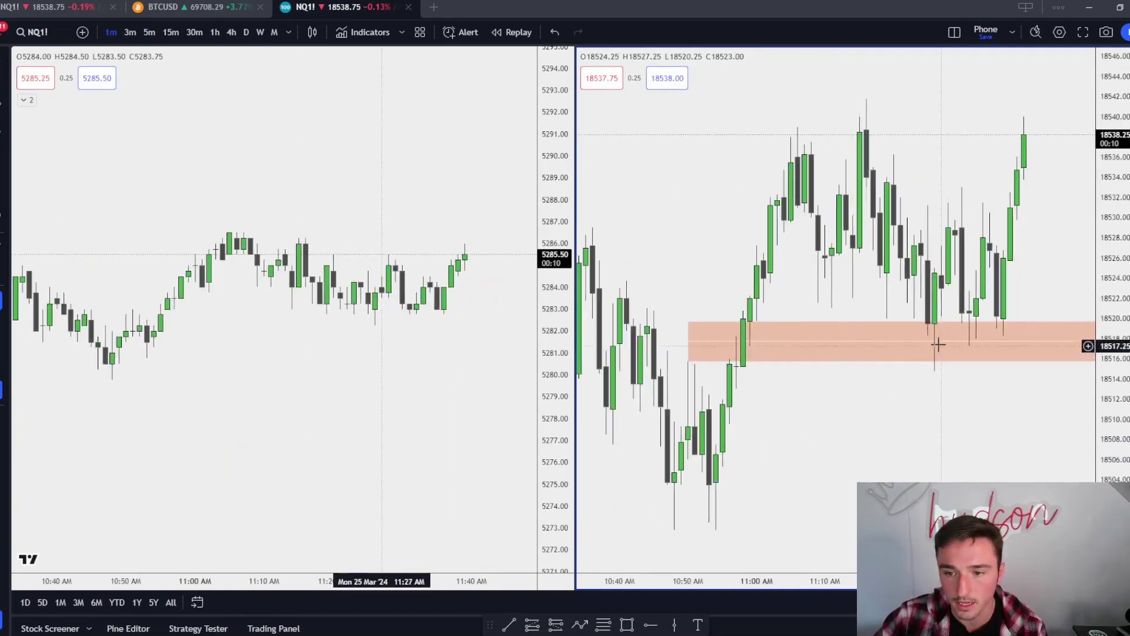
drag(979, 434, 817, 480)
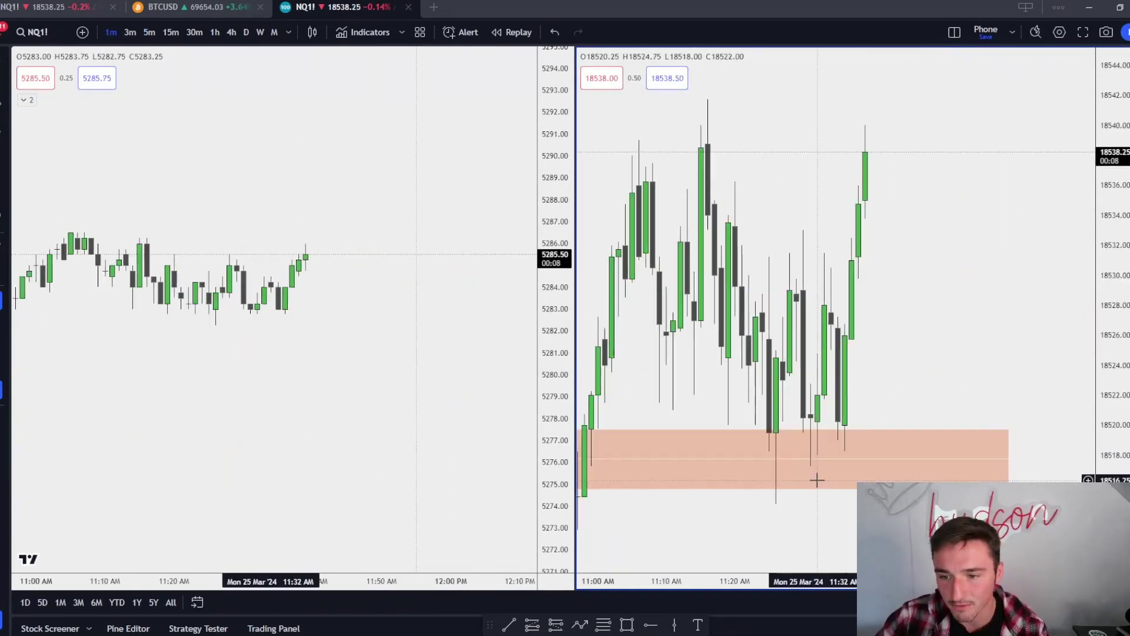
scroll(818, 474, down, 2)
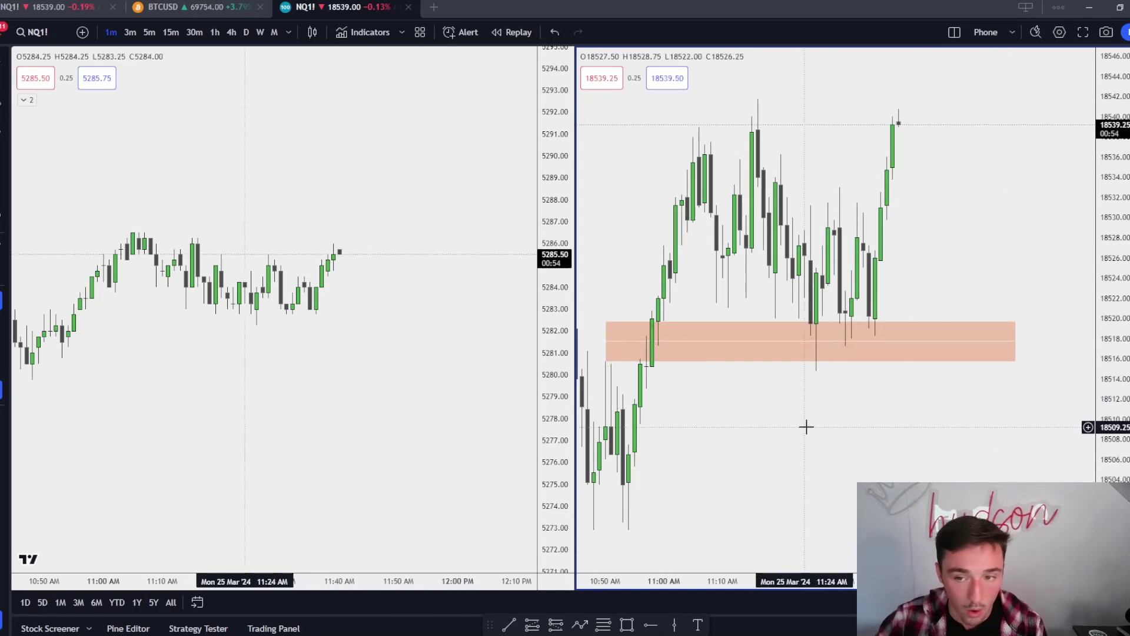
scroll(819, 448, down, 5)
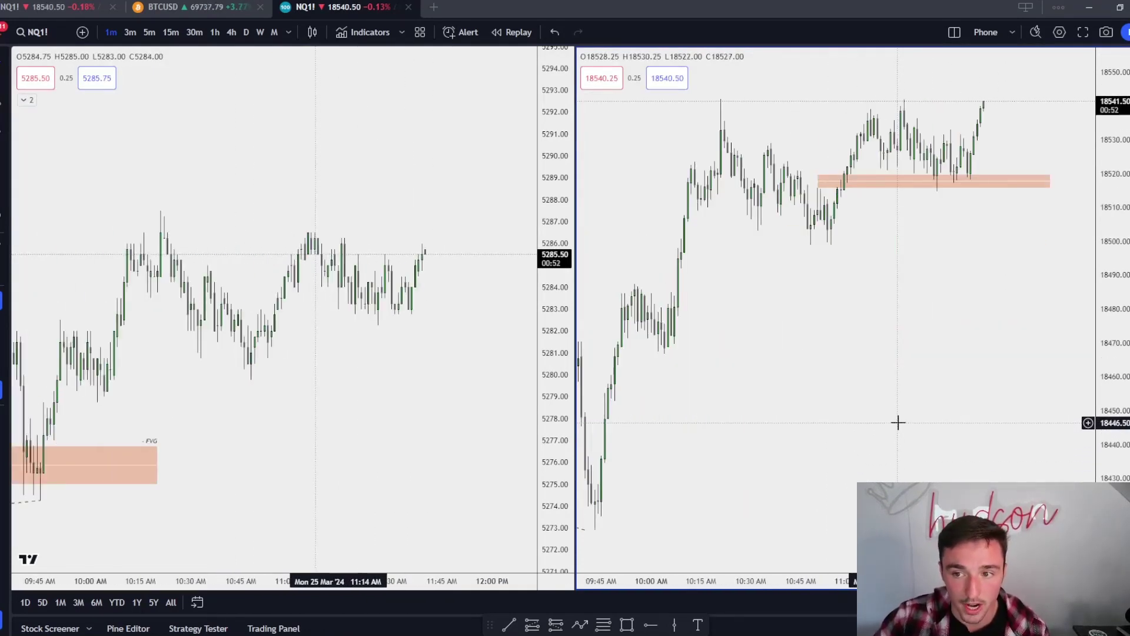
scroll(897, 422, up, 2)
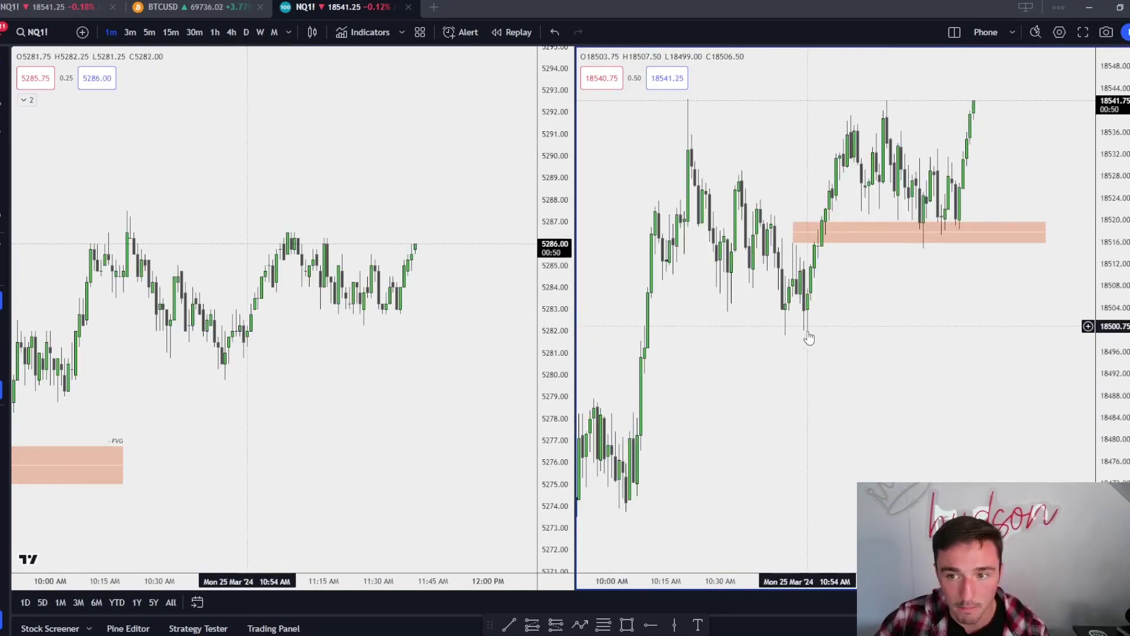
Switch both charts to 15-minute candles and zoom in on the price action
click(171, 32)
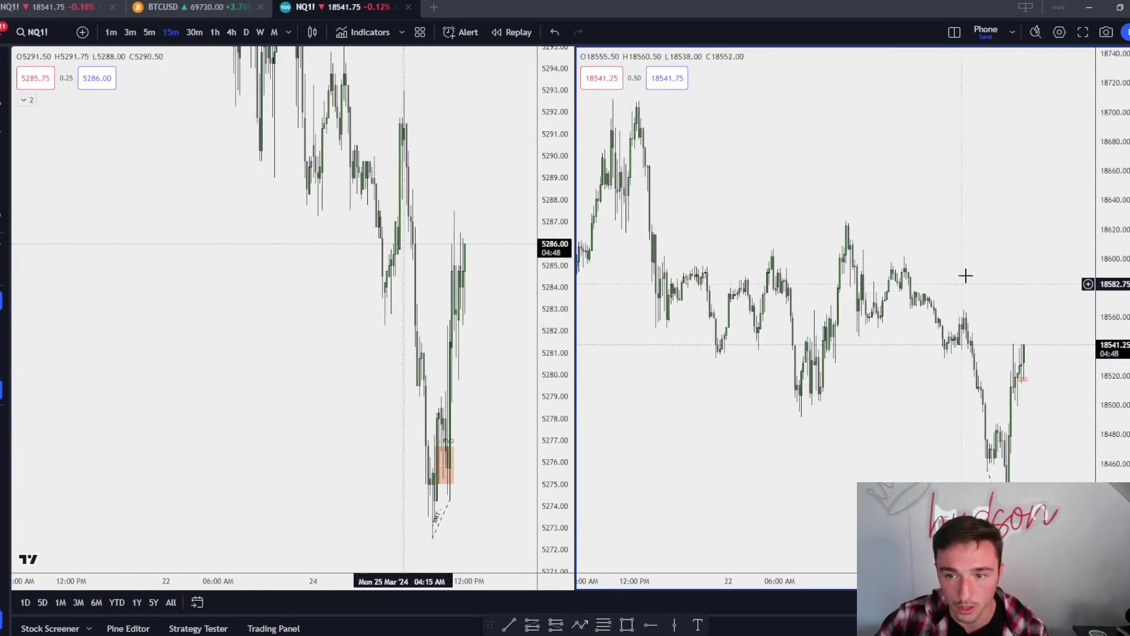
scroll(957, 293, up, 2)
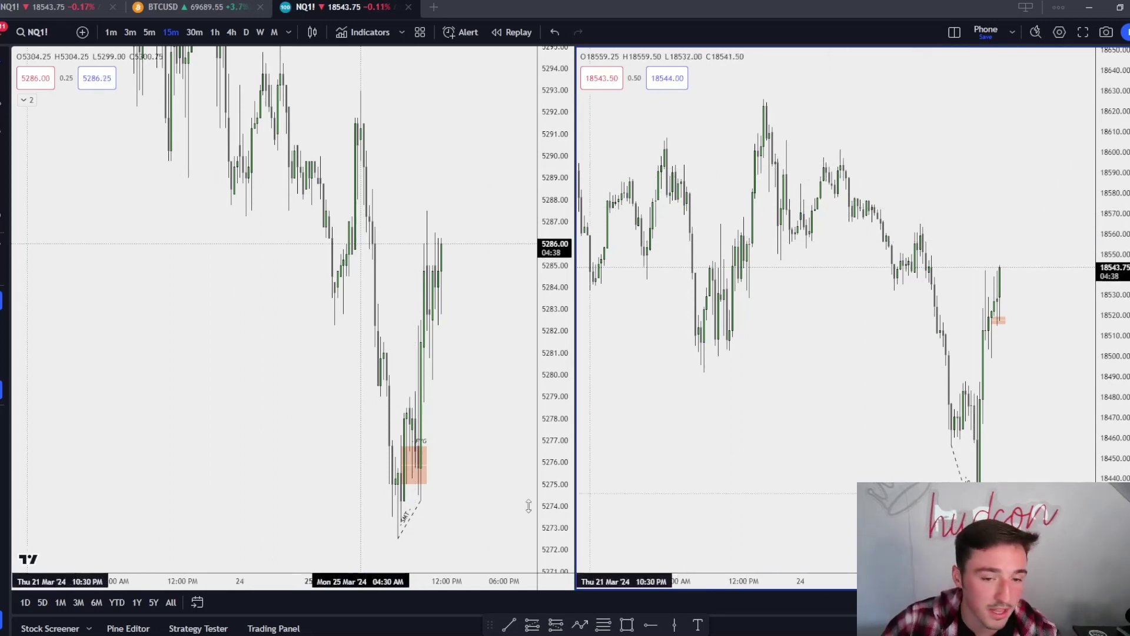
scroll(929, 373, up, 2)
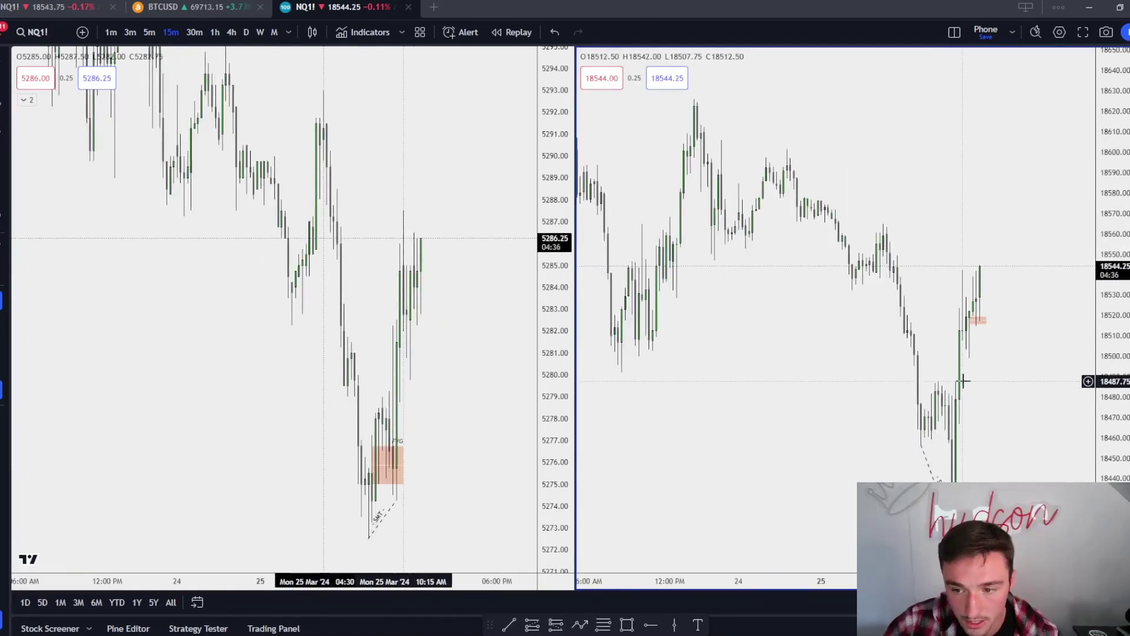
scroll(963, 381, up, 2)
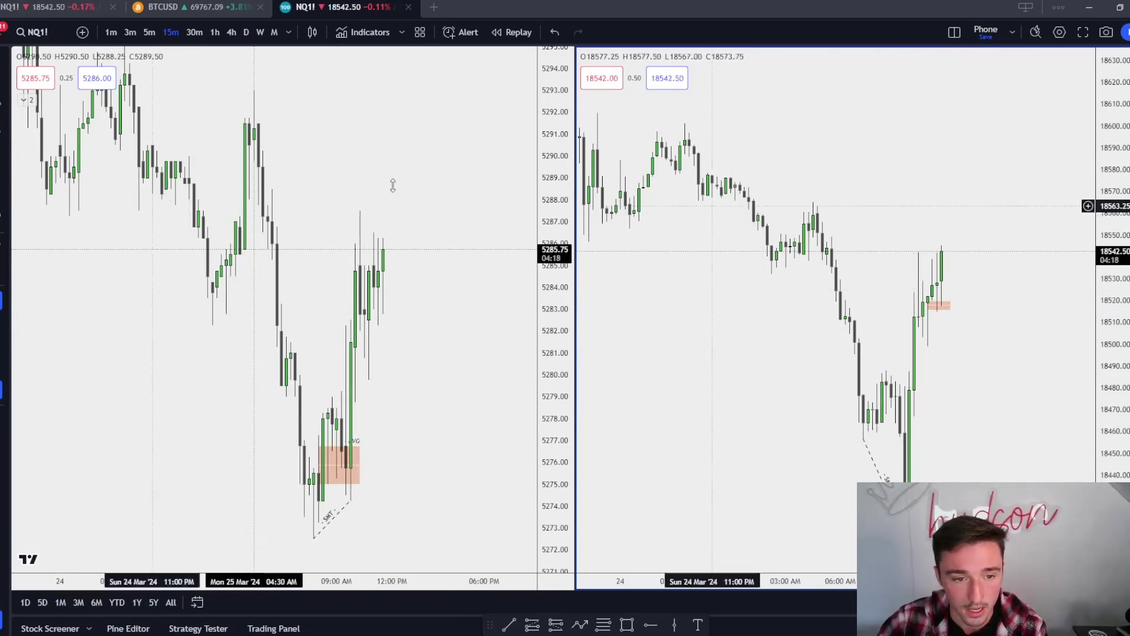
scroll(821, 465, up, 2)
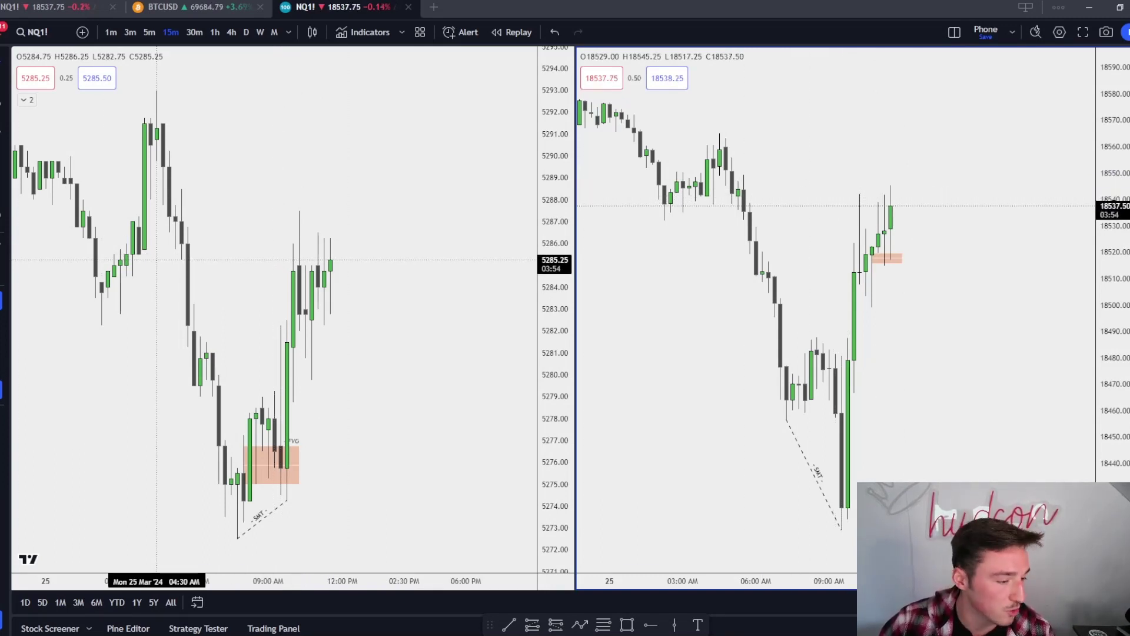
scroll(450, 445, up, 1)
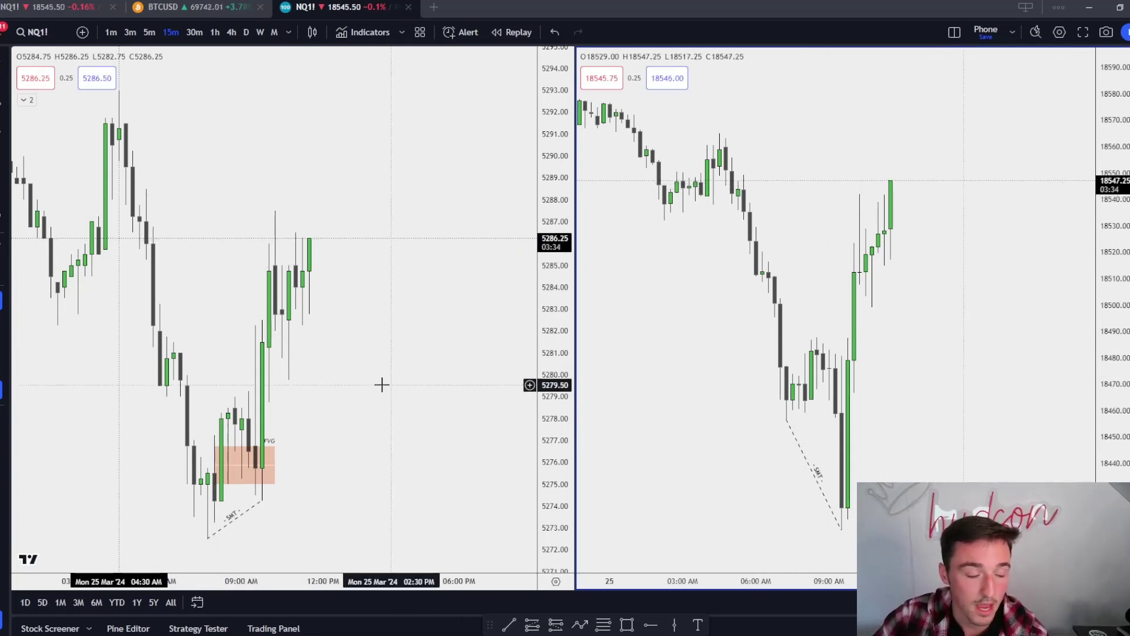
Extend the ES FVG box's right edge slightly
click(471, 383)
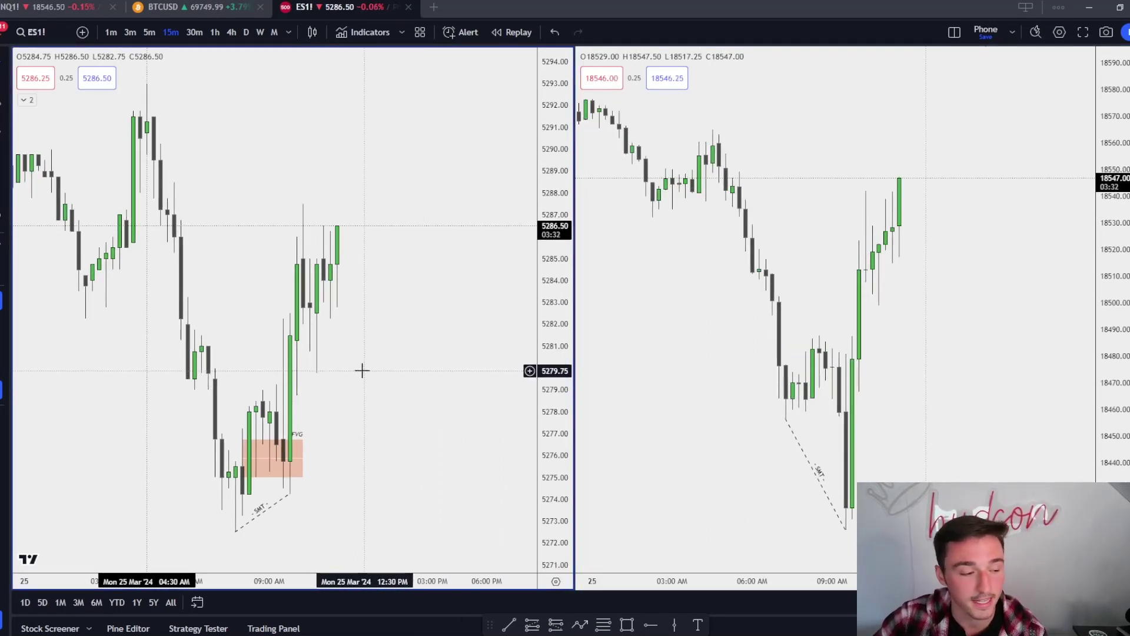
click(292, 468)
drag(302, 458, 316, 458)
click(399, 446)
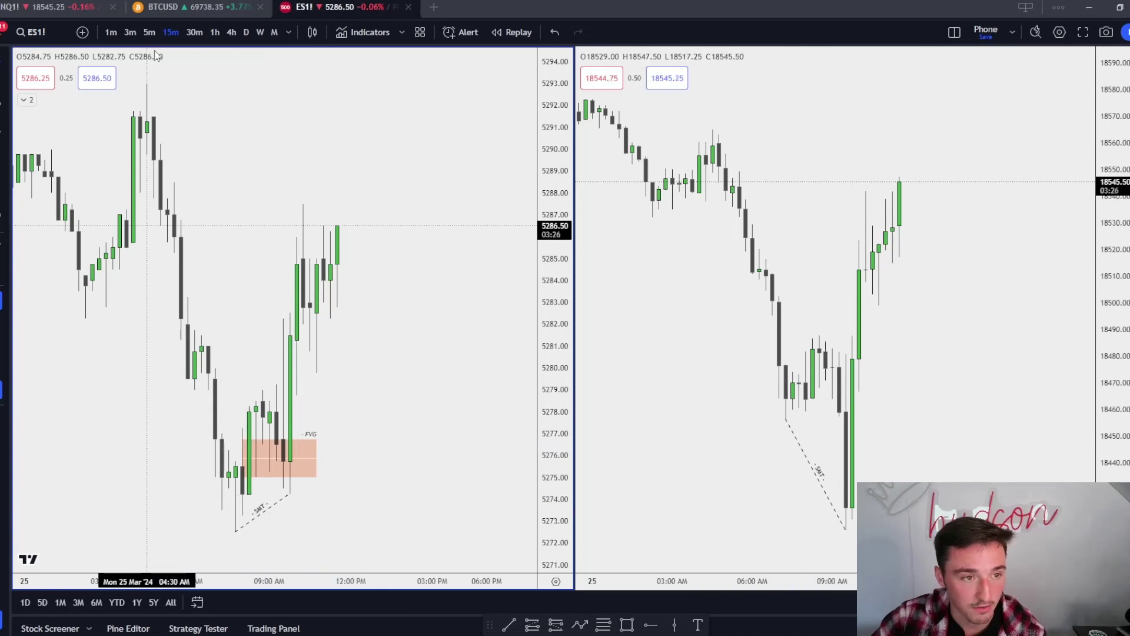
On 1-hour candles, draw a Buyside Liquidity-styled level line at the NQ high near 18560
click(149, 32)
click(218, 30)
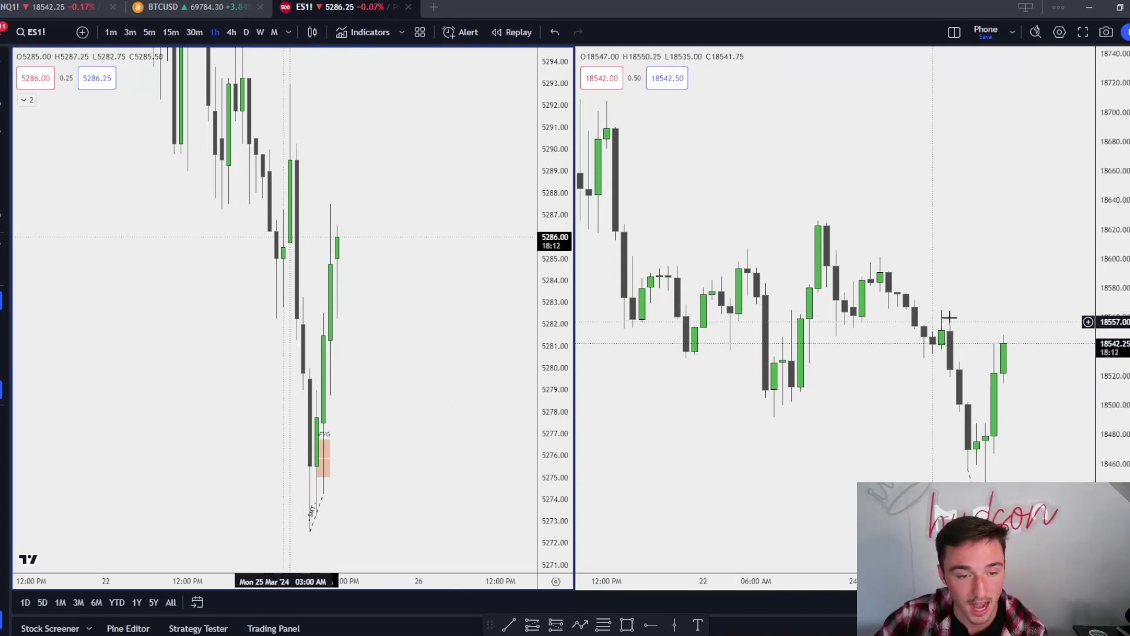
click(509, 625)
drag(942, 309, 1039, 310)
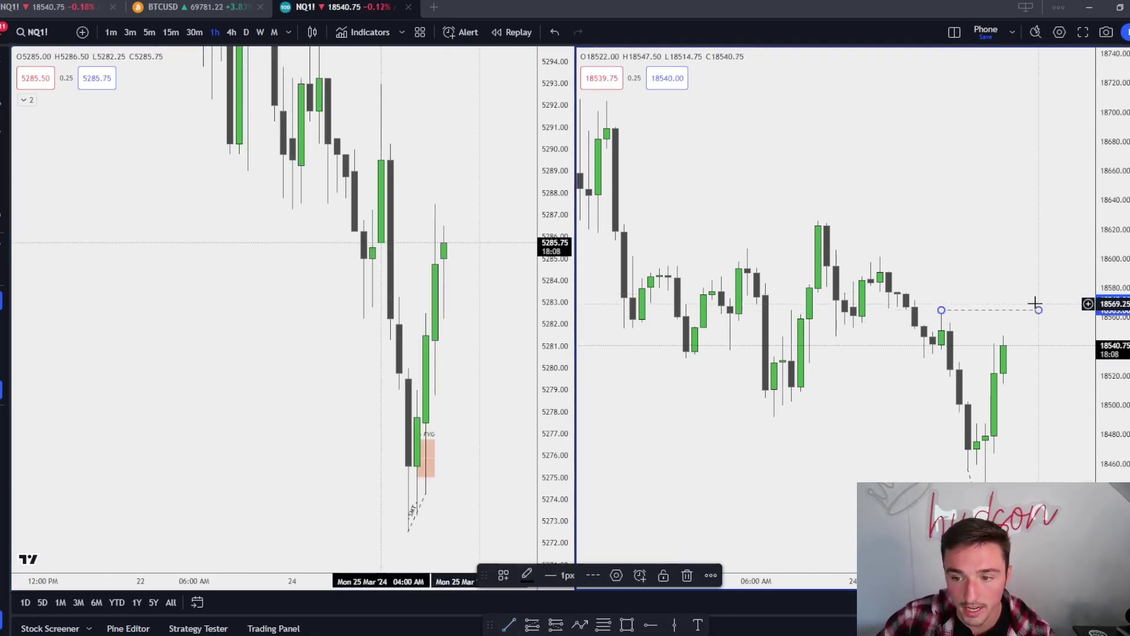
click(502, 575)
click(518, 568)
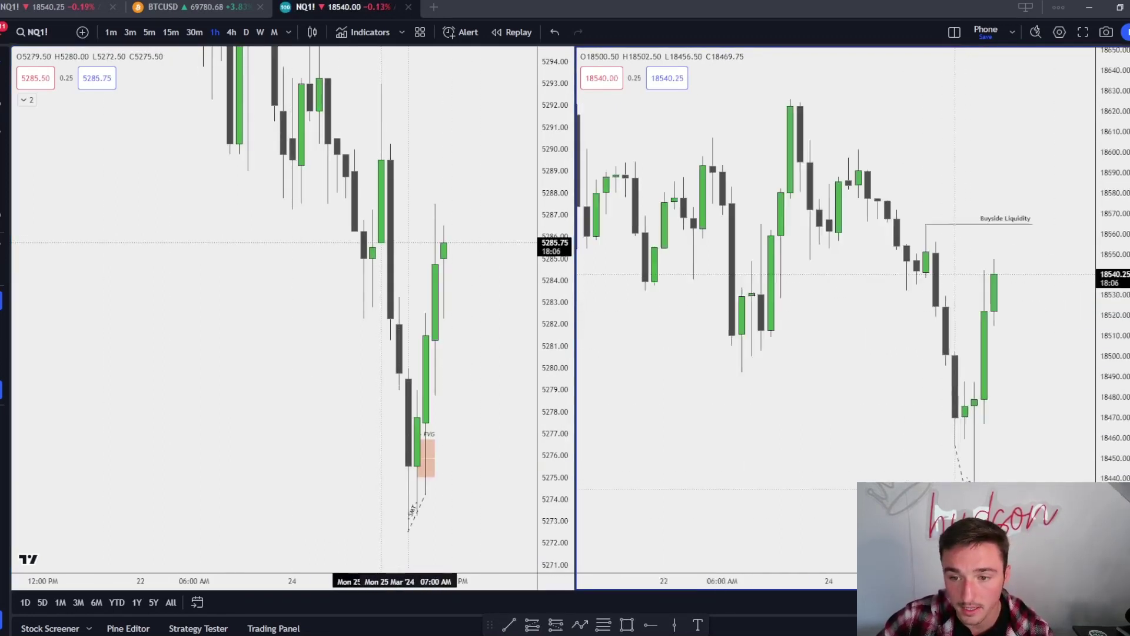